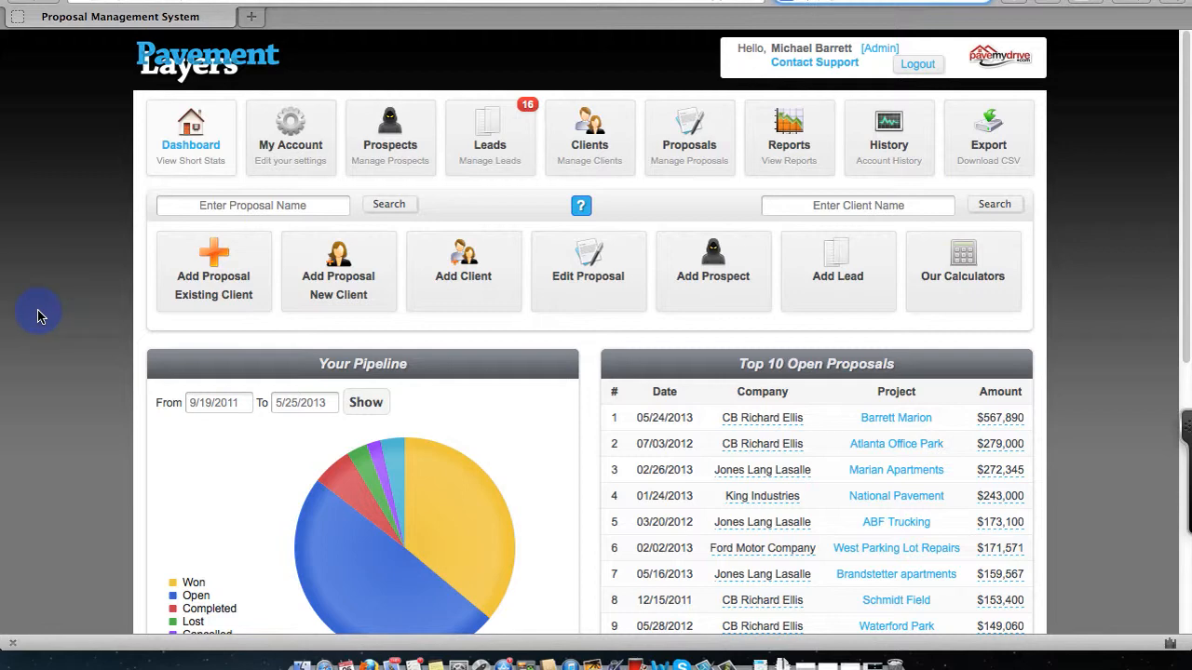
# Open the account's company information for editing and save it with its existing details
pyautogui.click(290, 164)
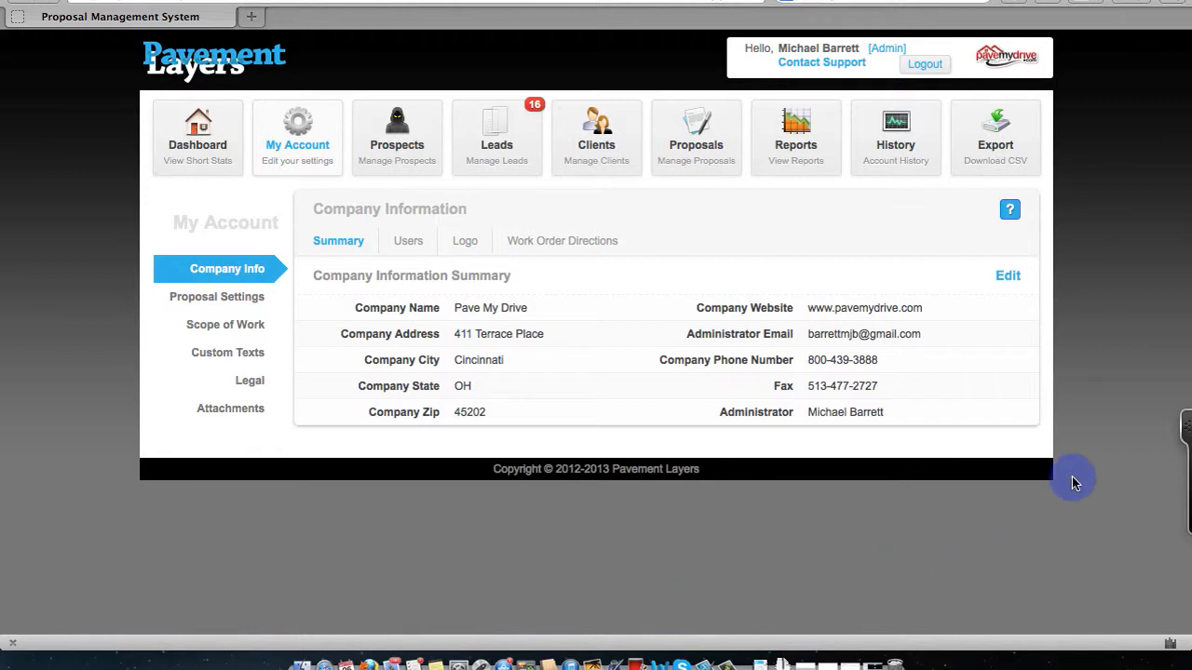
pyautogui.click(1008, 277)
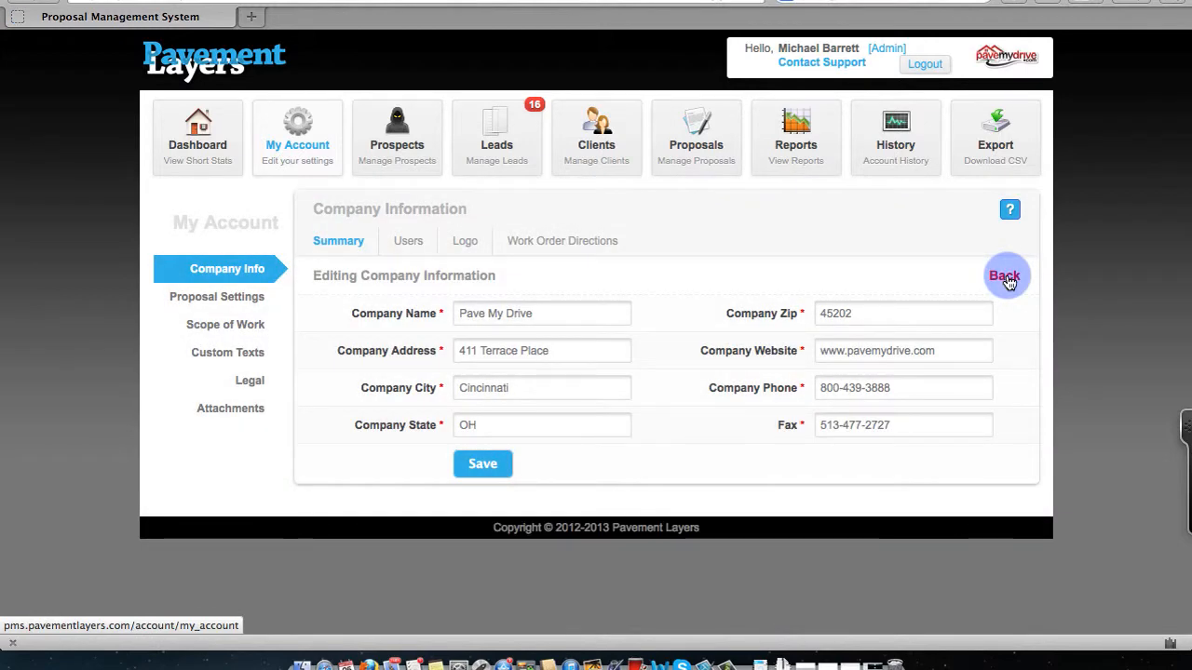
pyautogui.click(481, 464)
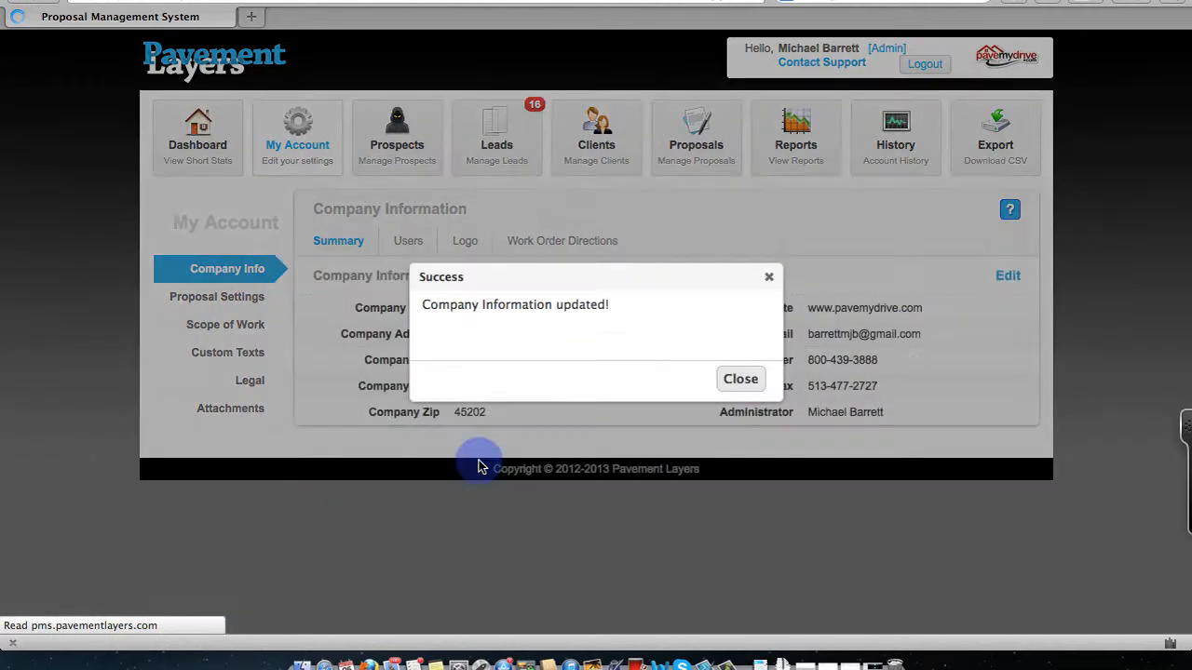
pyautogui.click(740, 379)
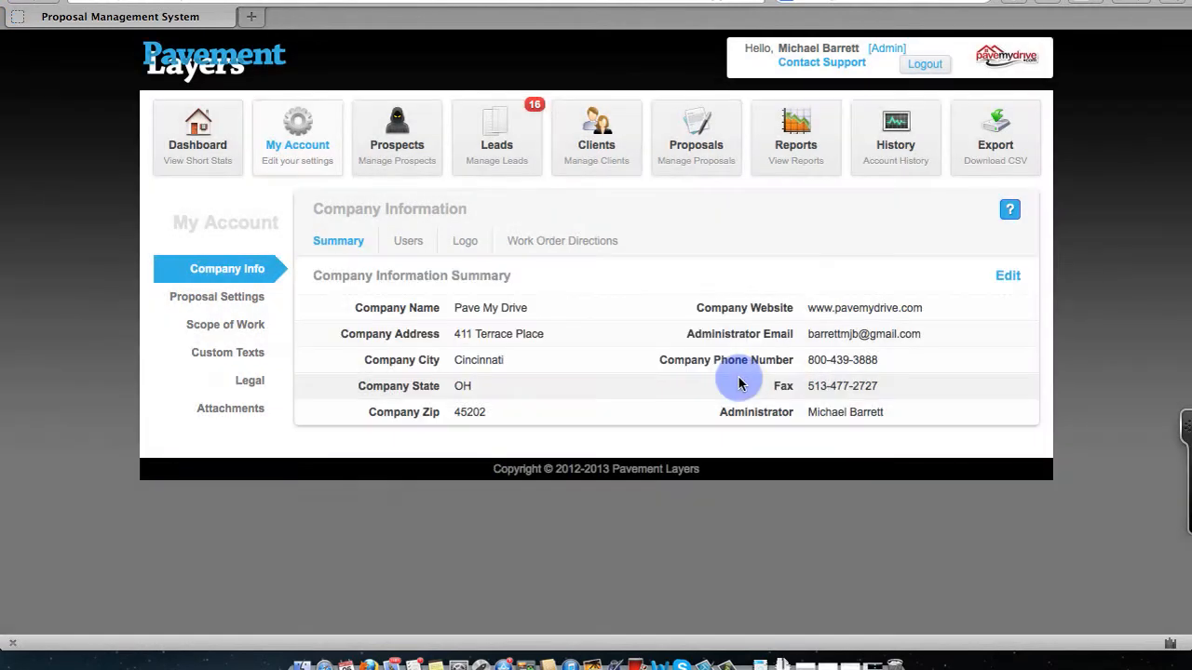
# Open the first listed user's record for editing from the company users list
pyautogui.click(409, 244)
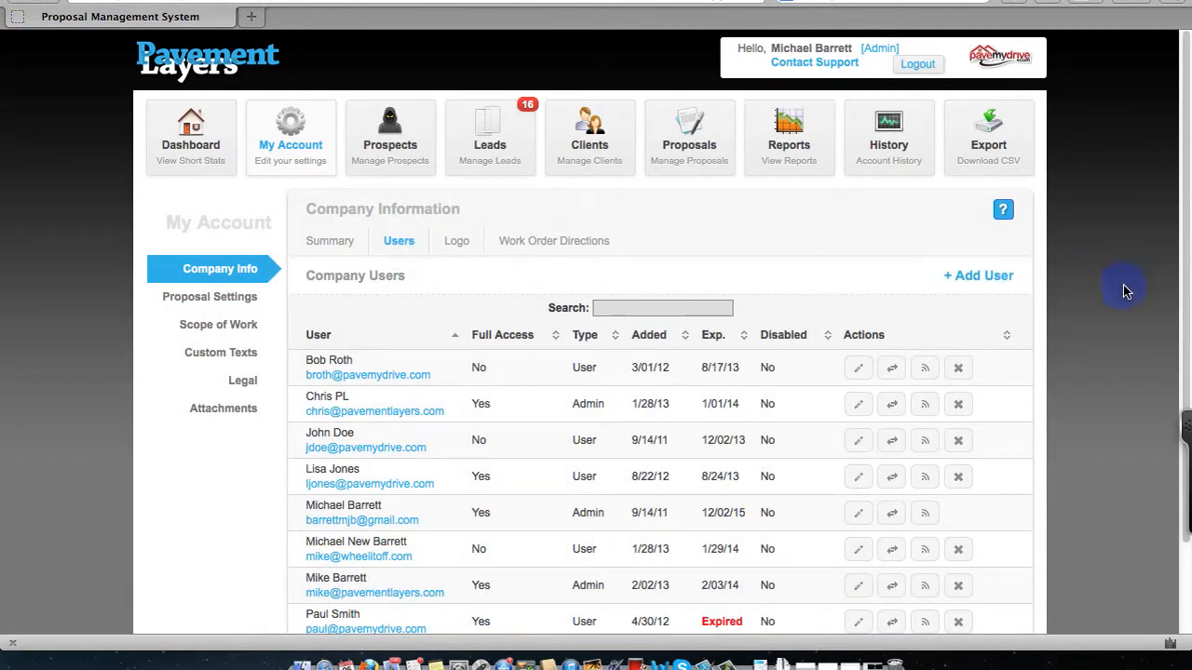
pyautogui.click(860, 371)
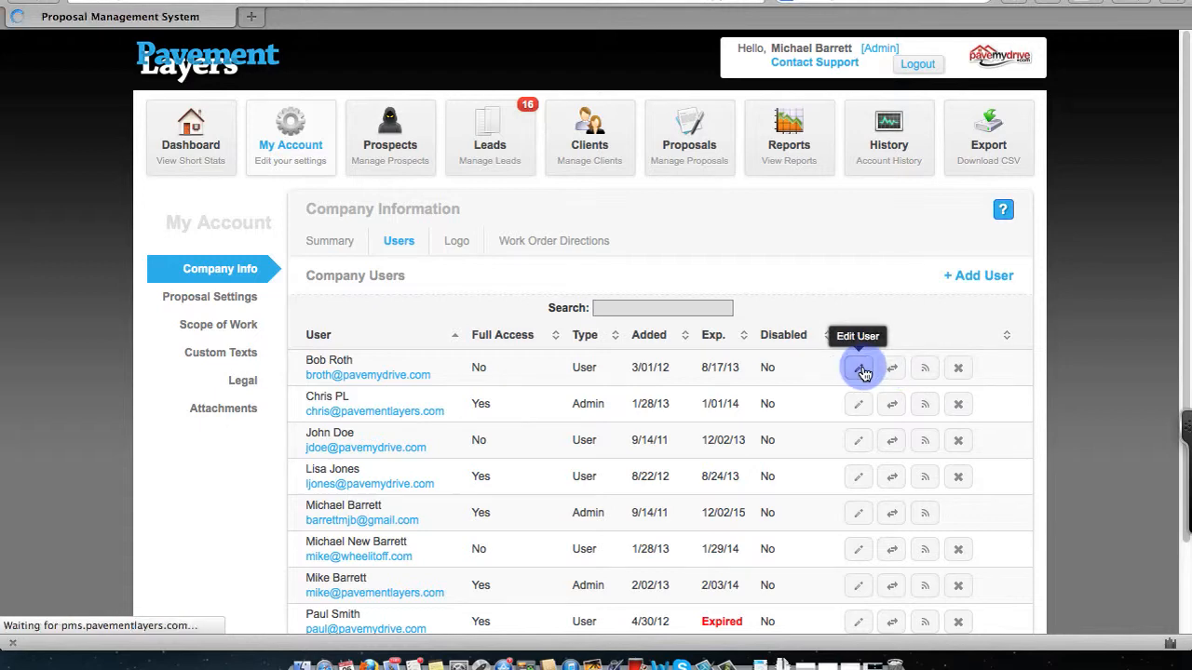
pyautogui.scroll(-1, 862, 366)
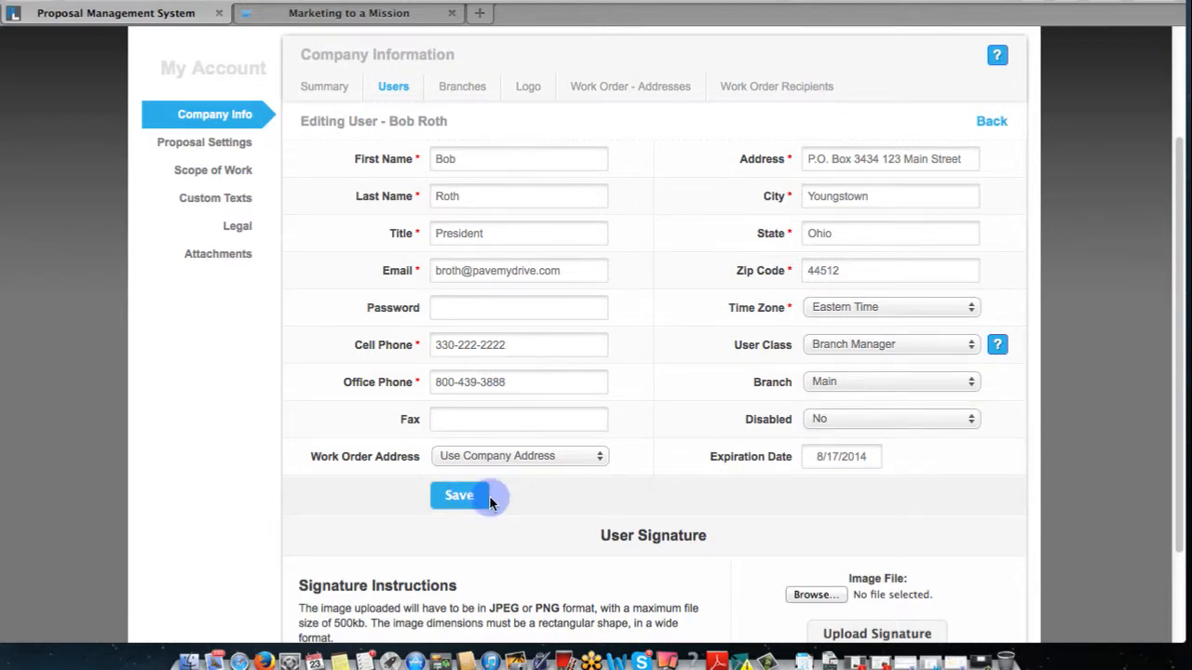
pyautogui.click(459, 496)
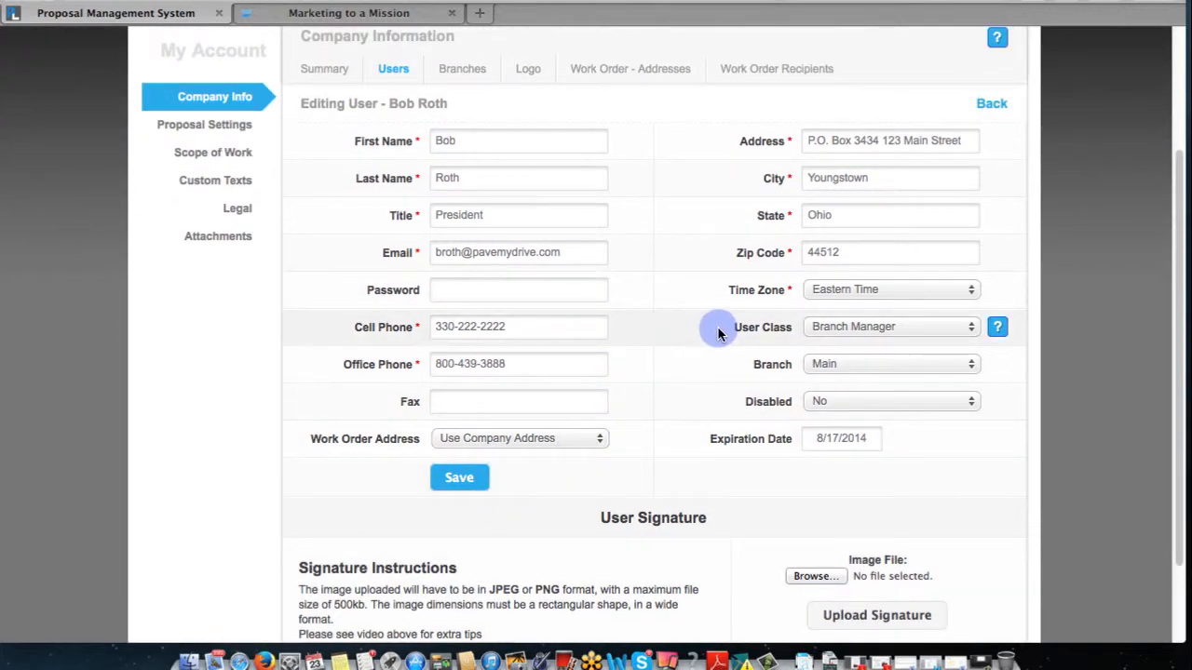
# Review the available User Class options and read the explanation of user privileges for each class
pyautogui.click(970, 329)
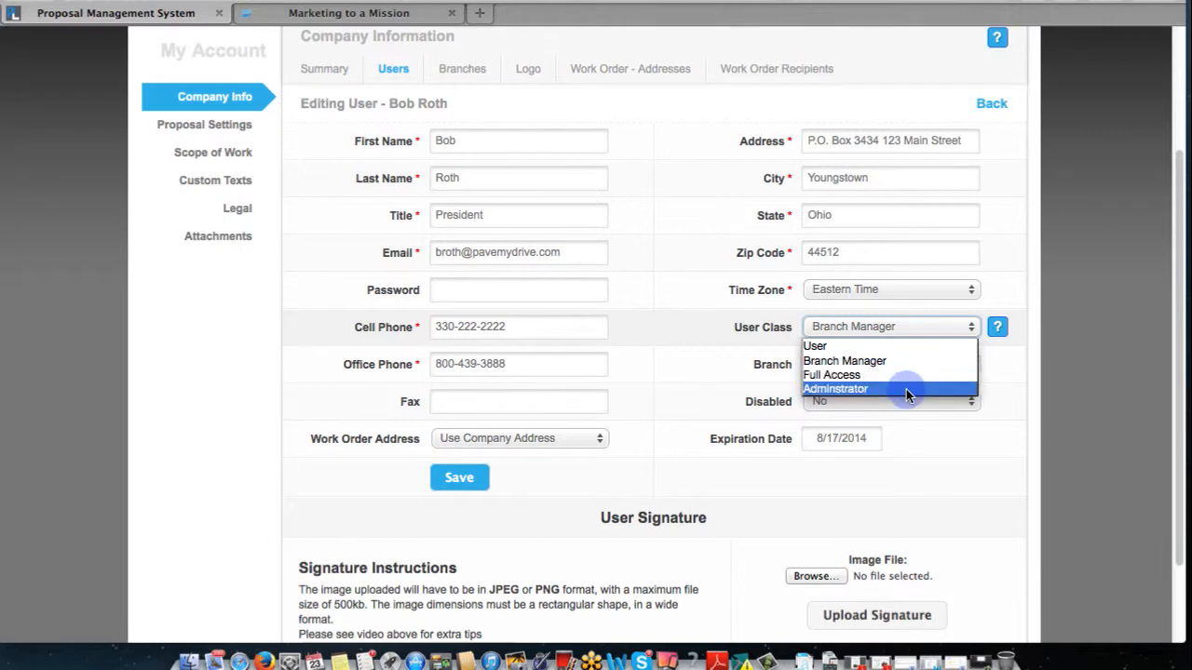
pyautogui.click(1001, 329)
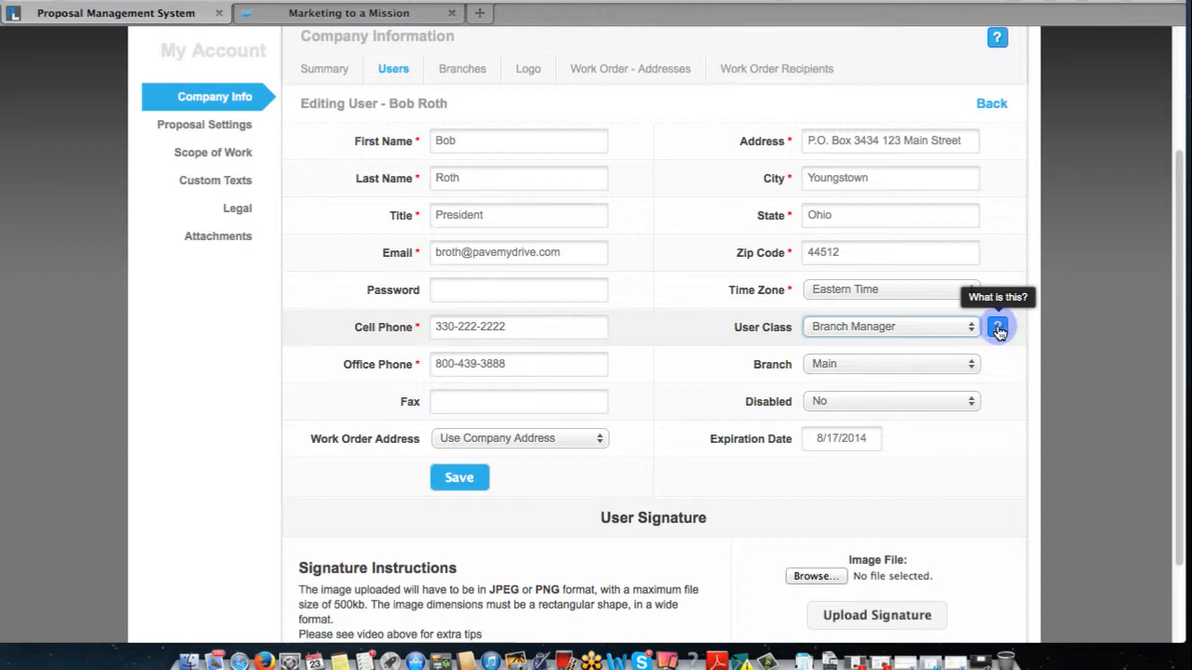
pyautogui.click(999, 330)
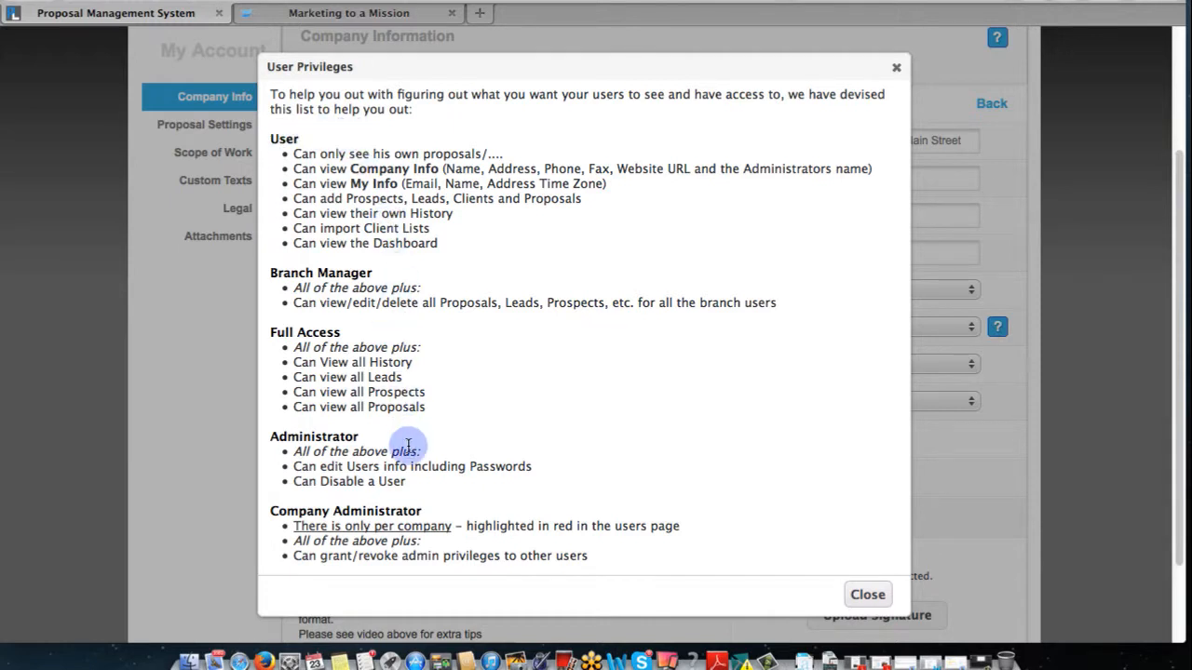
pyautogui.click(868, 592)
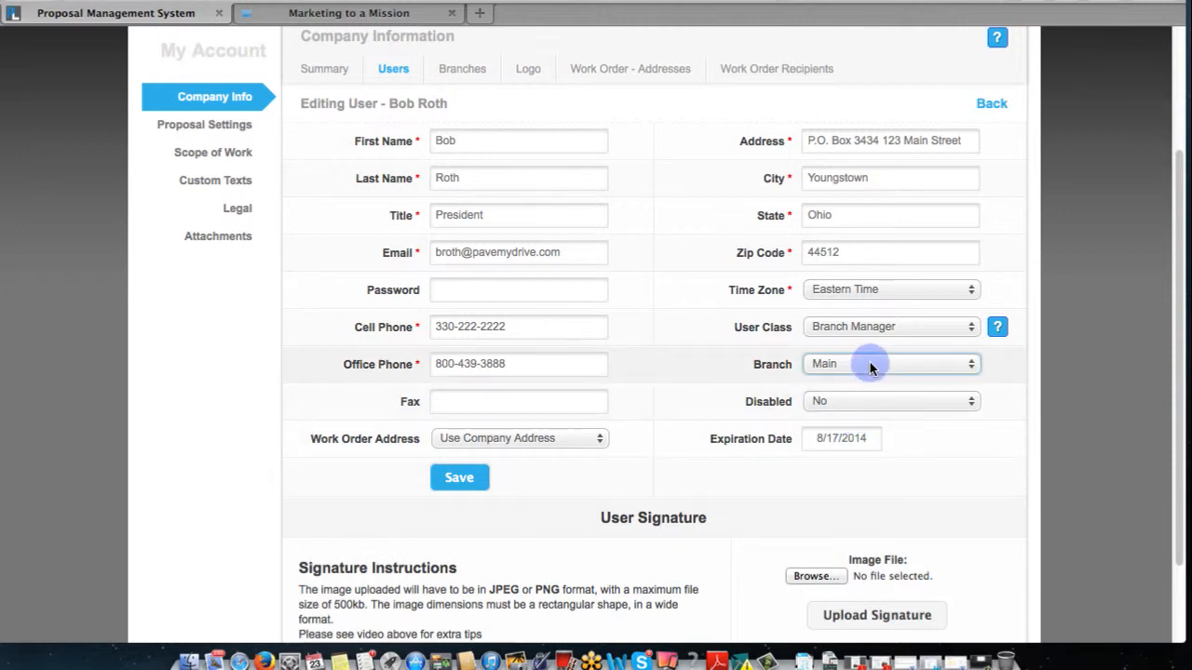
# Examine the choices offered for the user's Branch, Disabled and Work Order Address settings without changing them
pyautogui.click(966, 365)
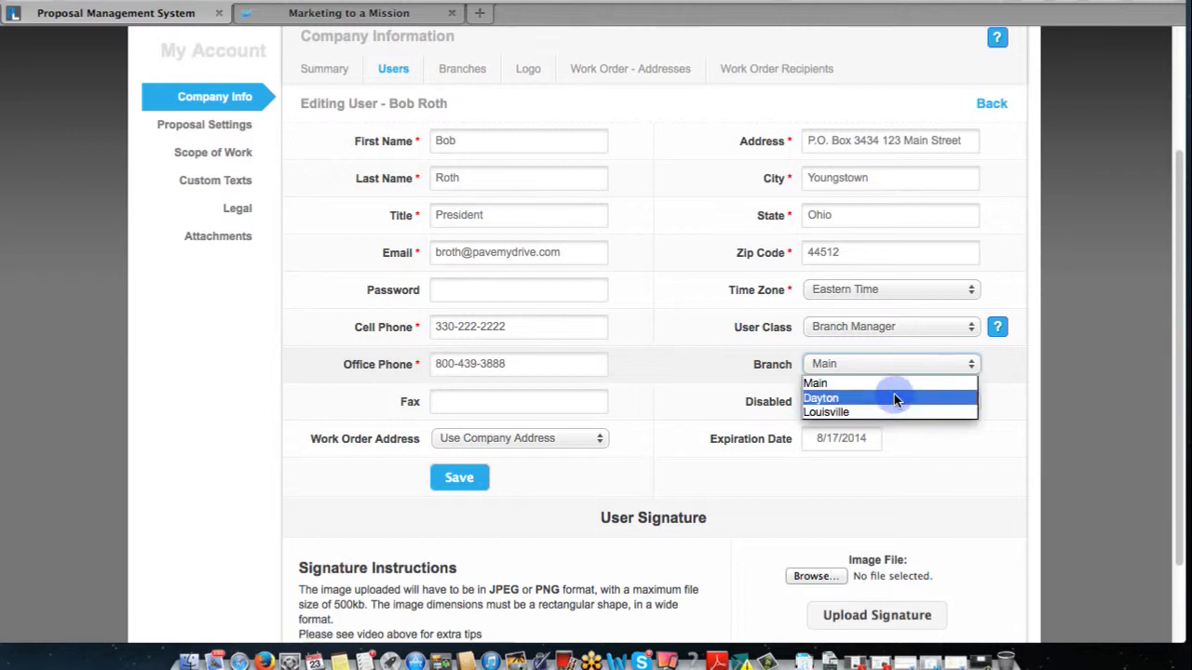
pyautogui.click(889, 362)
pyautogui.scroll(2, 890, 362)
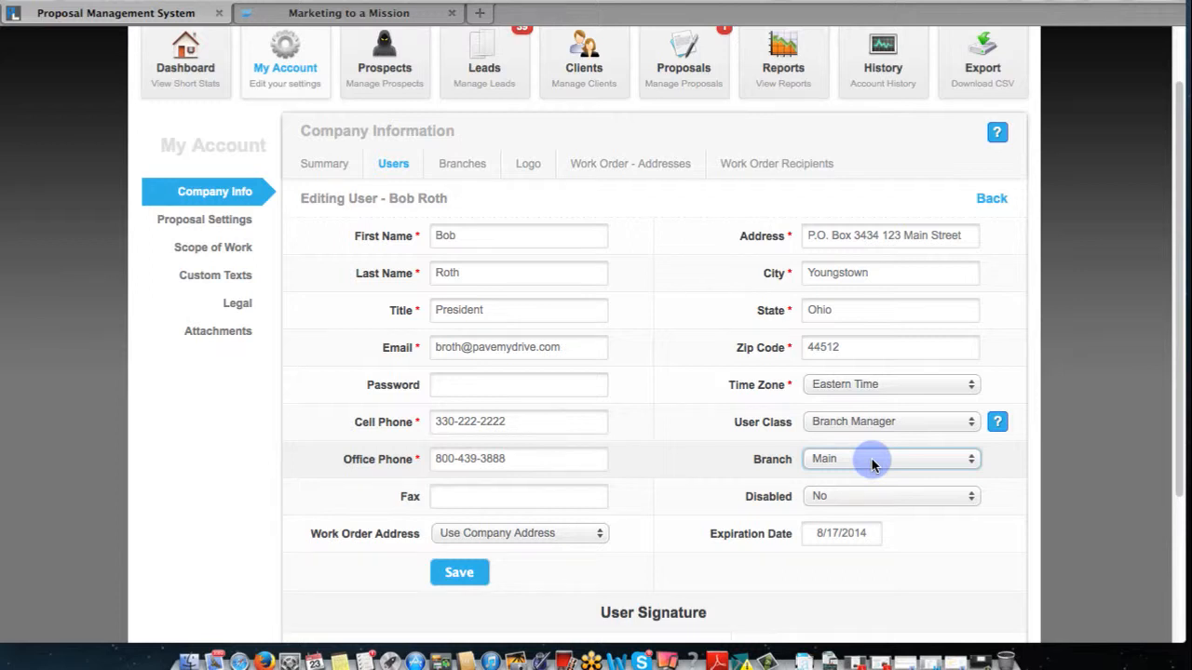
pyautogui.scroll(-5, 267, 274)
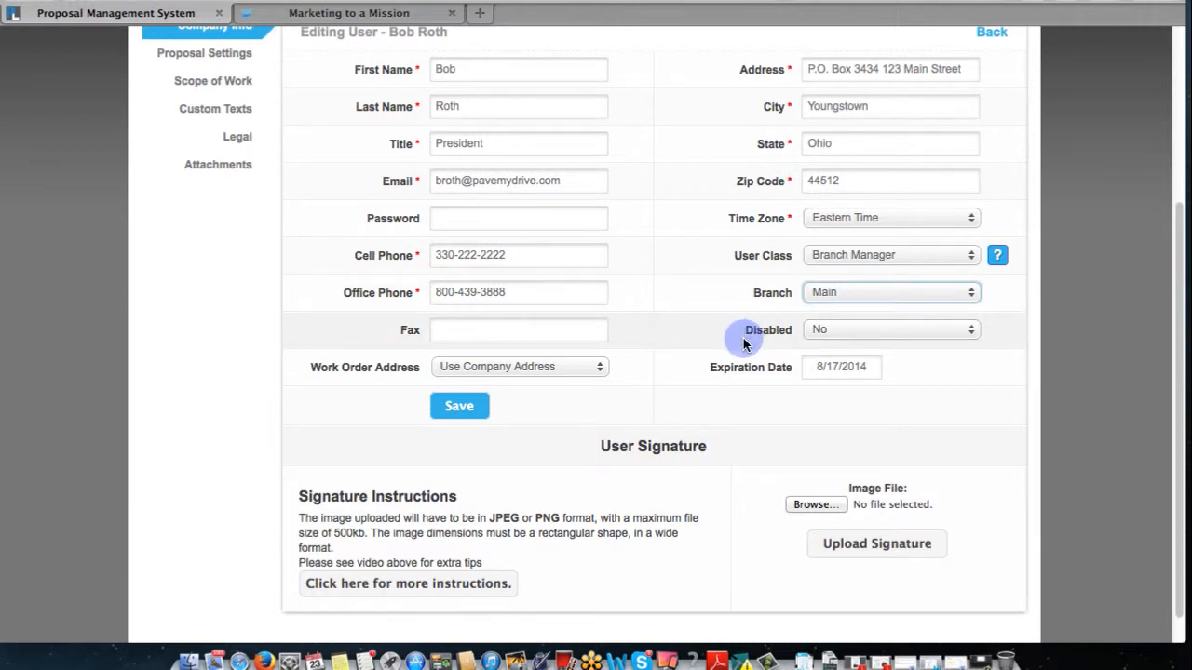
pyautogui.click(970, 332)
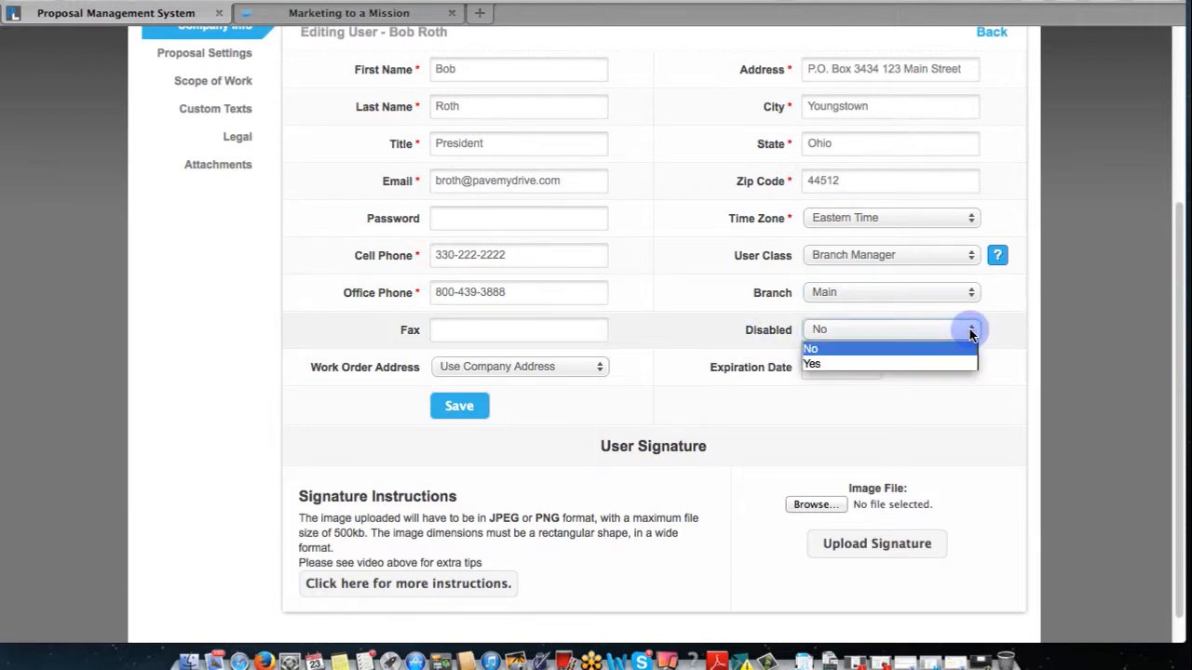
pyautogui.click(969, 331)
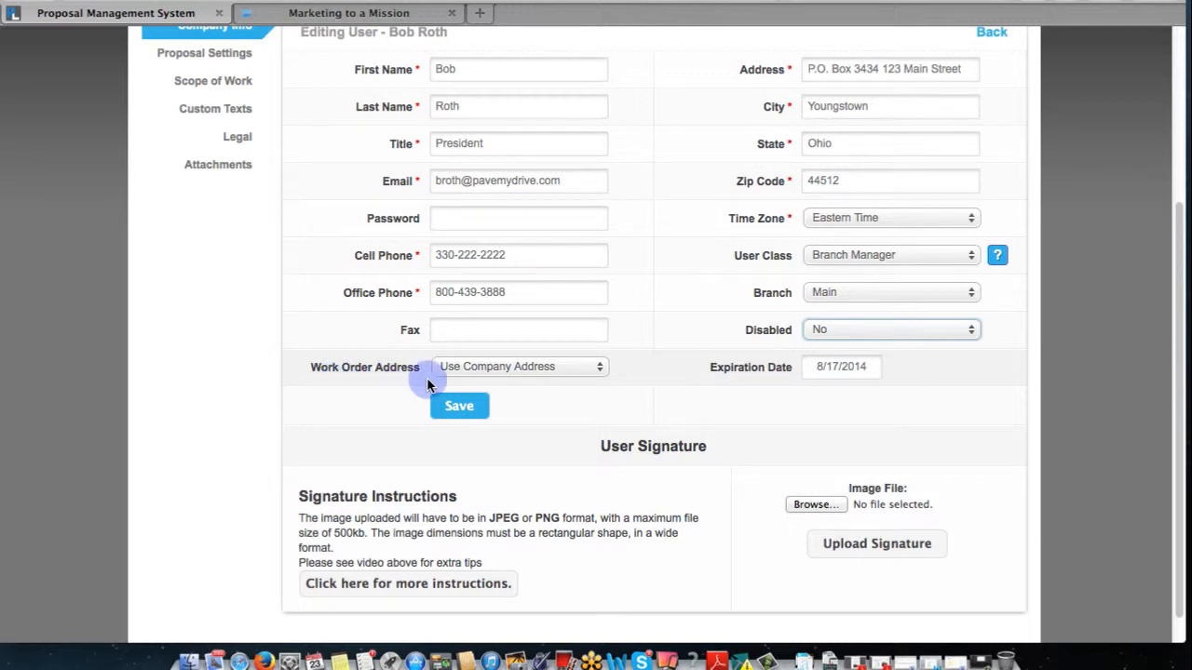
pyautogui.click(598, 370)
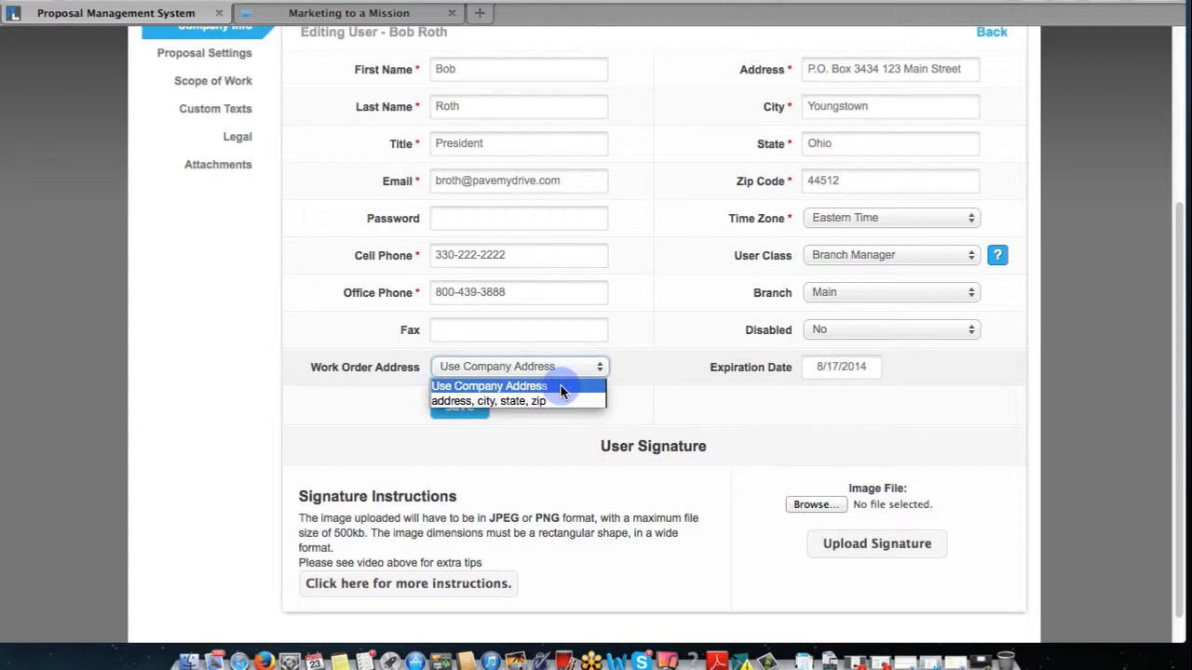
pyautogui.click(546, 420)
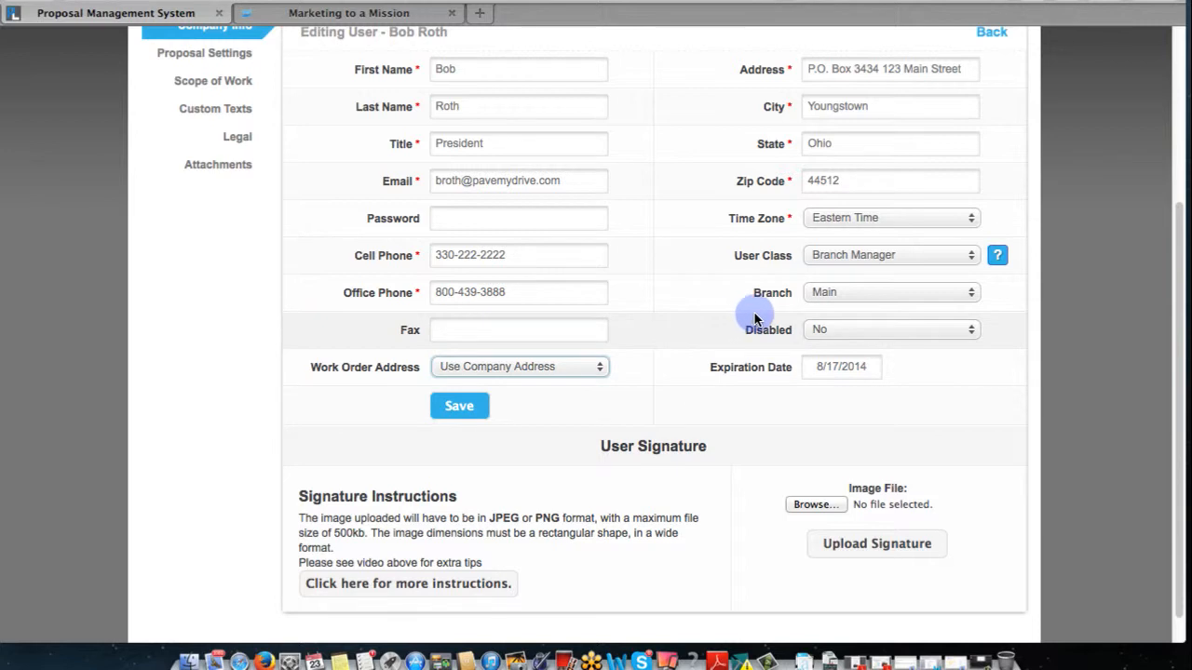
# Set the user's class to User and Requires Bid Approval to Yes
pyautogui.click(972, 257)
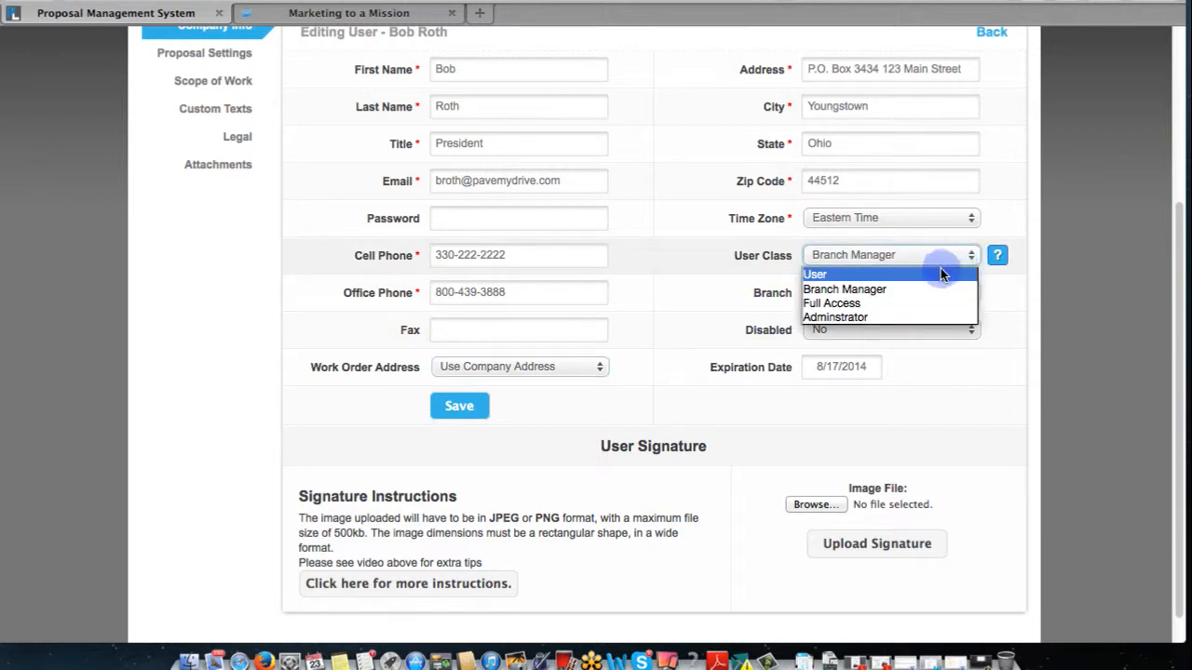
pyautogui.click(940, 273)
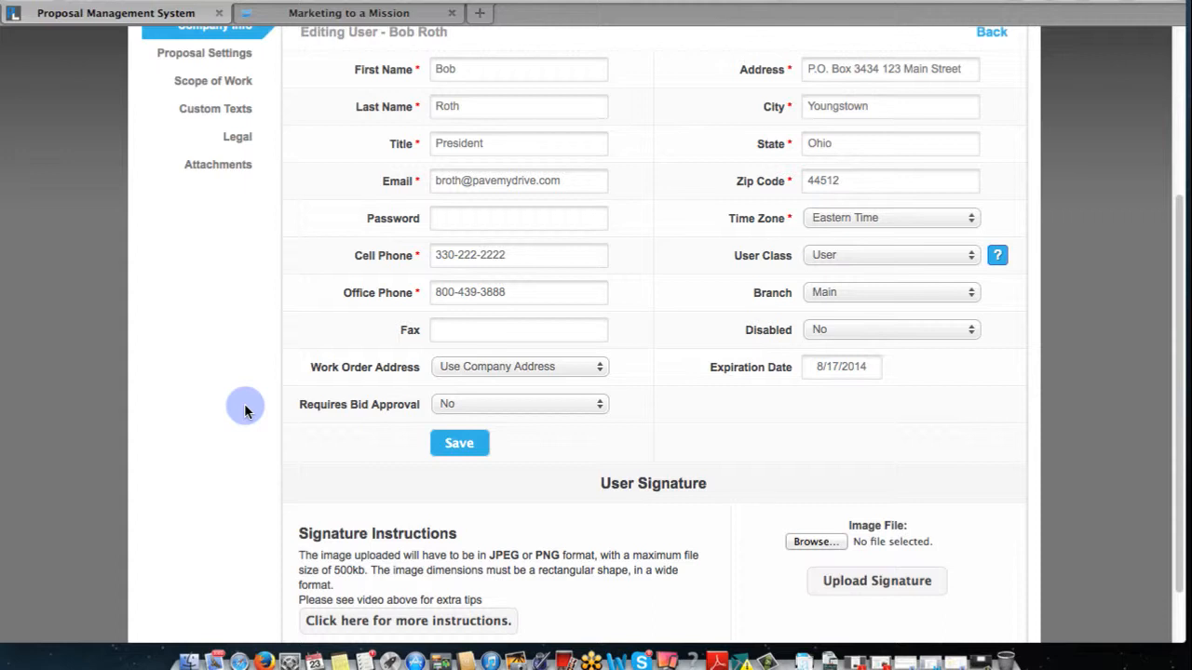
pyautogui.click(600, 404)
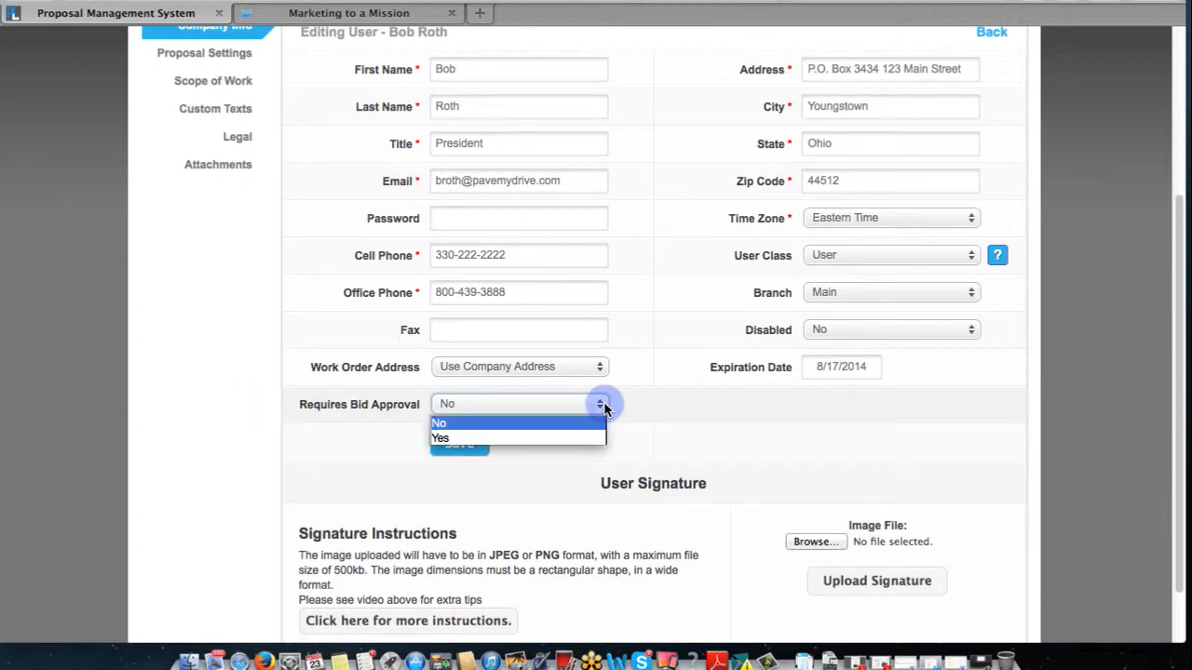
pyautogui.click(559, 438)
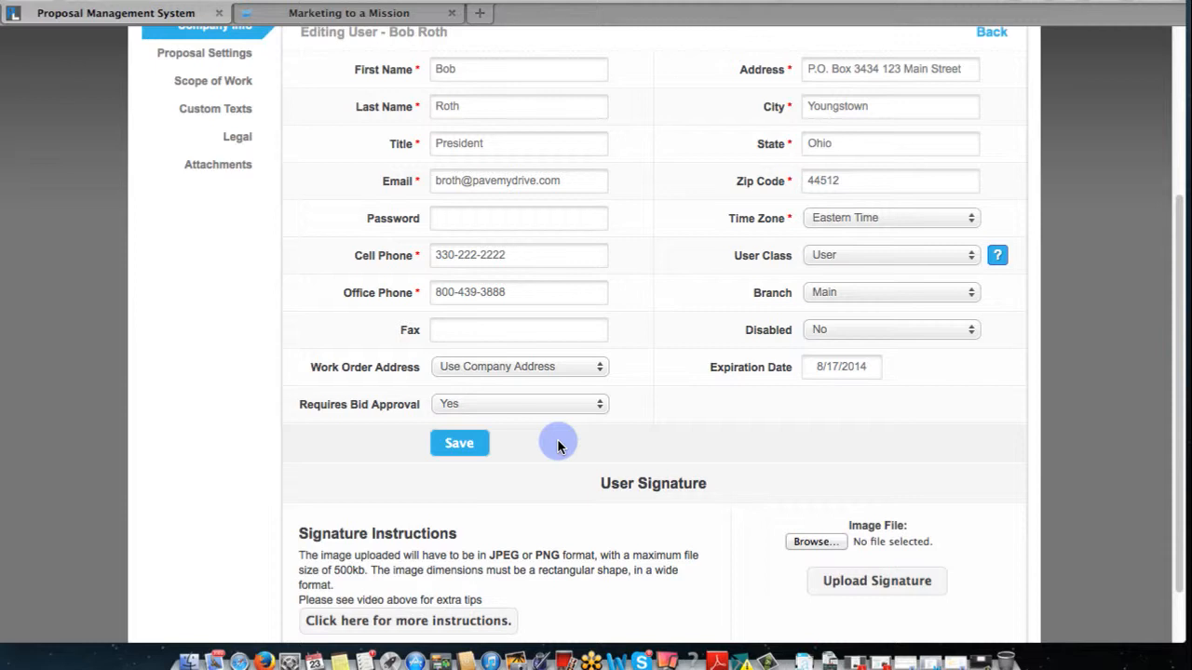
pyautogui.scroll(-2, 559, 446)
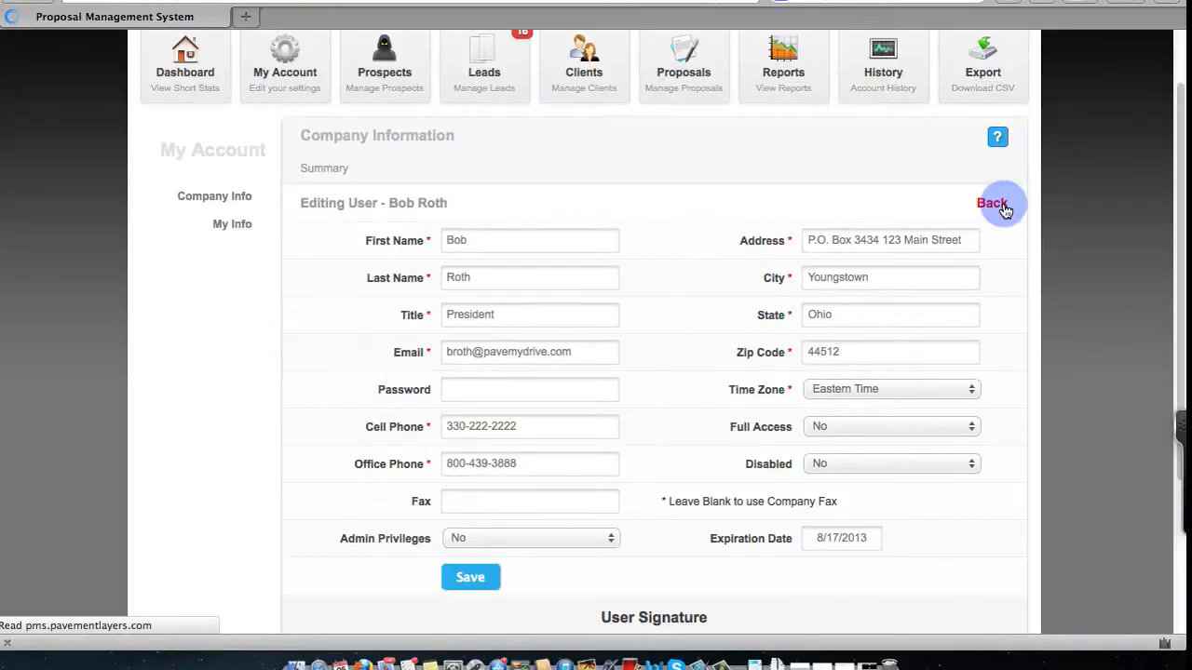
# Leave the user record, look through the company logo and work order sections, and open the work order recipients list
pyautogui.click(1001, 208)
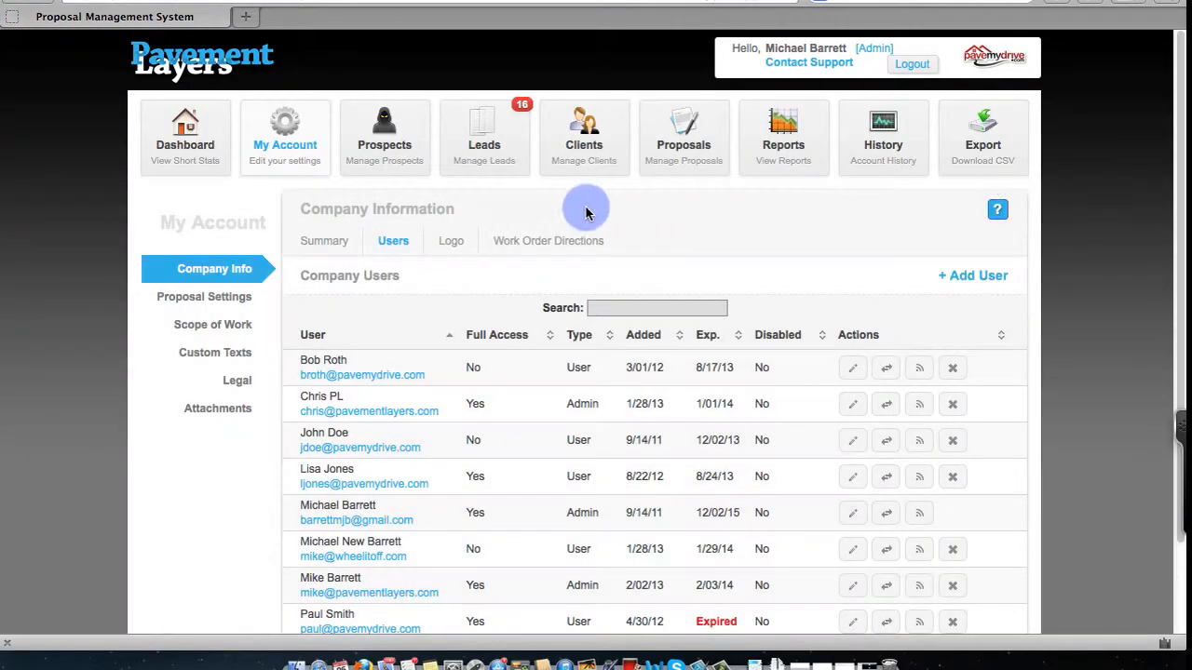
pyautogui.click(451, 242)
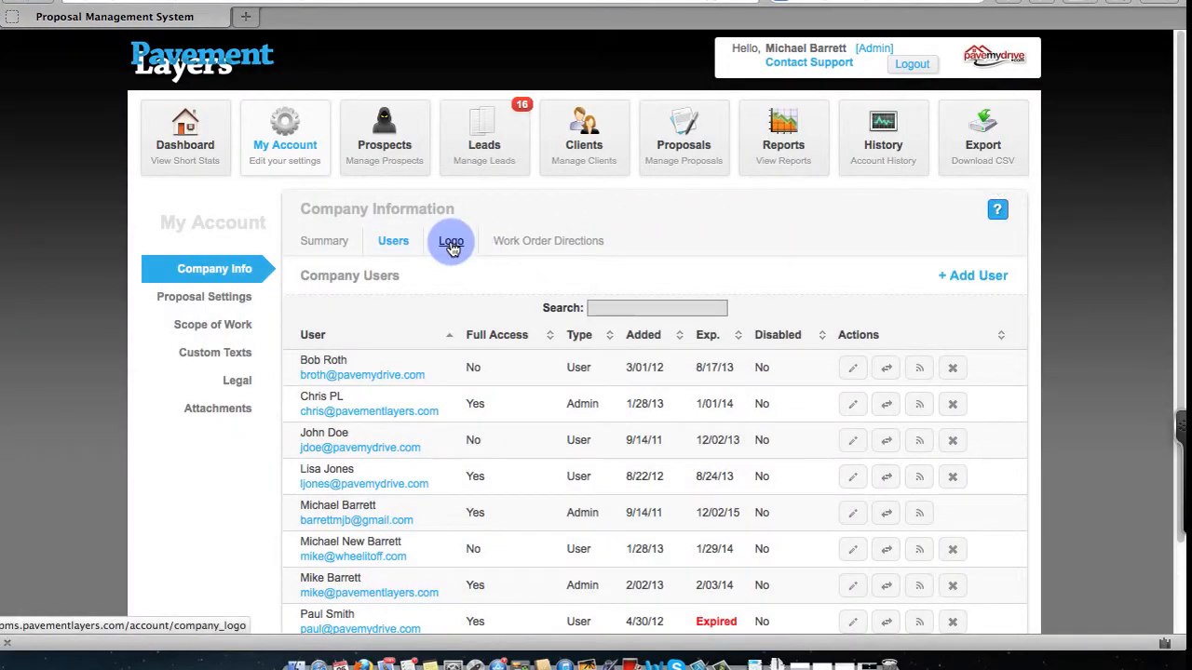
pyautogui.click(517, 246)
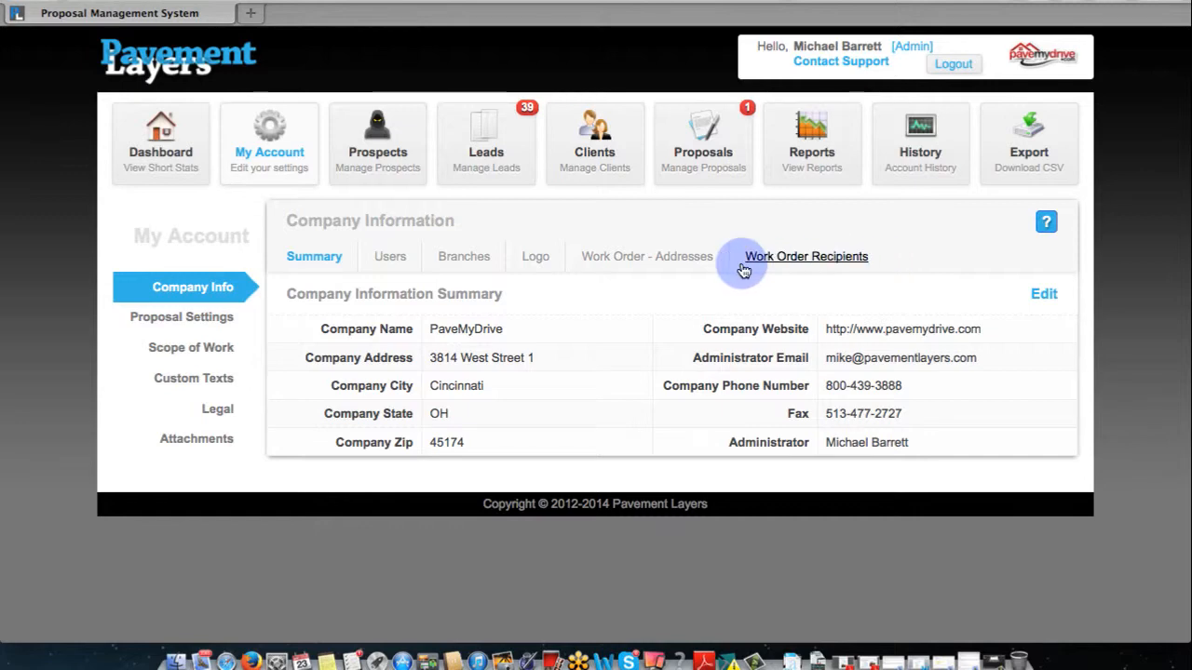
pyautogui.click(823, 255)
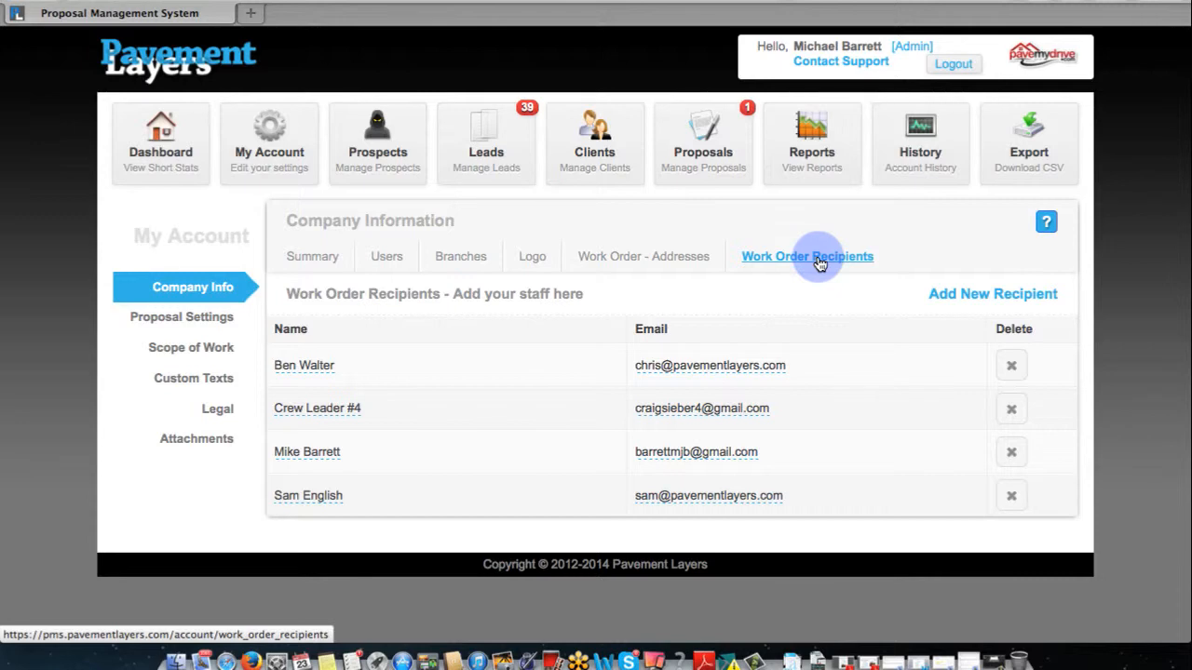
# Start a new work order recipient entry and fill in the recipient's name
pyautogui.click(943, 296)
pyautogui.click(553, 333)
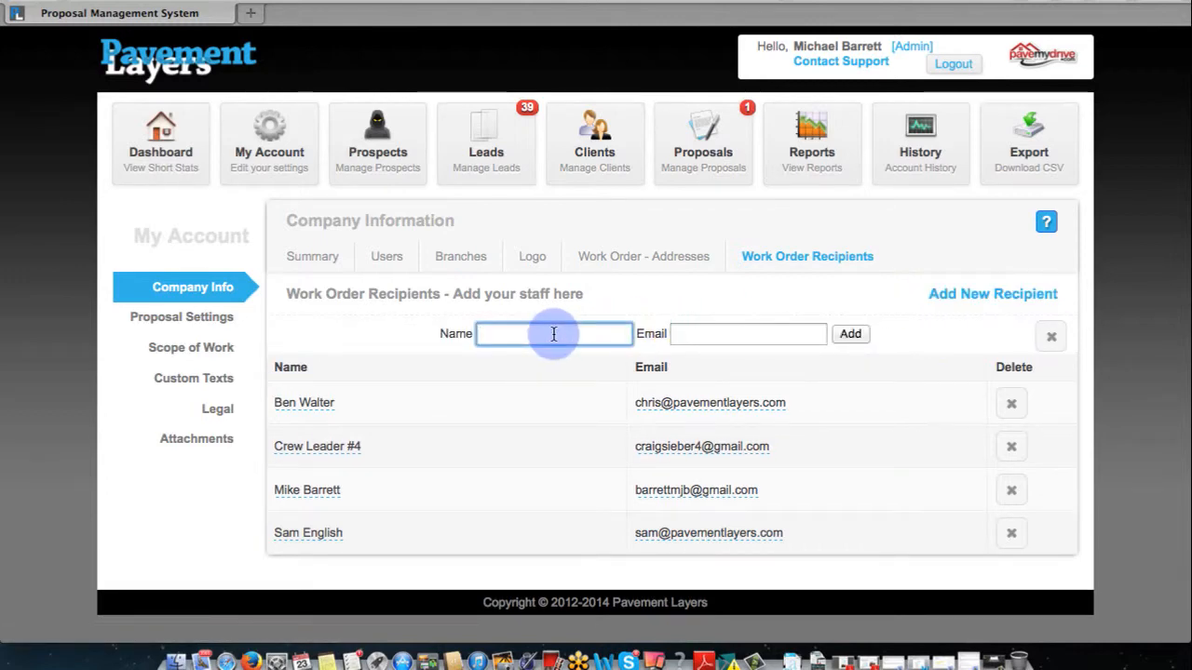
pyautogui.write('Bob The Lone ')
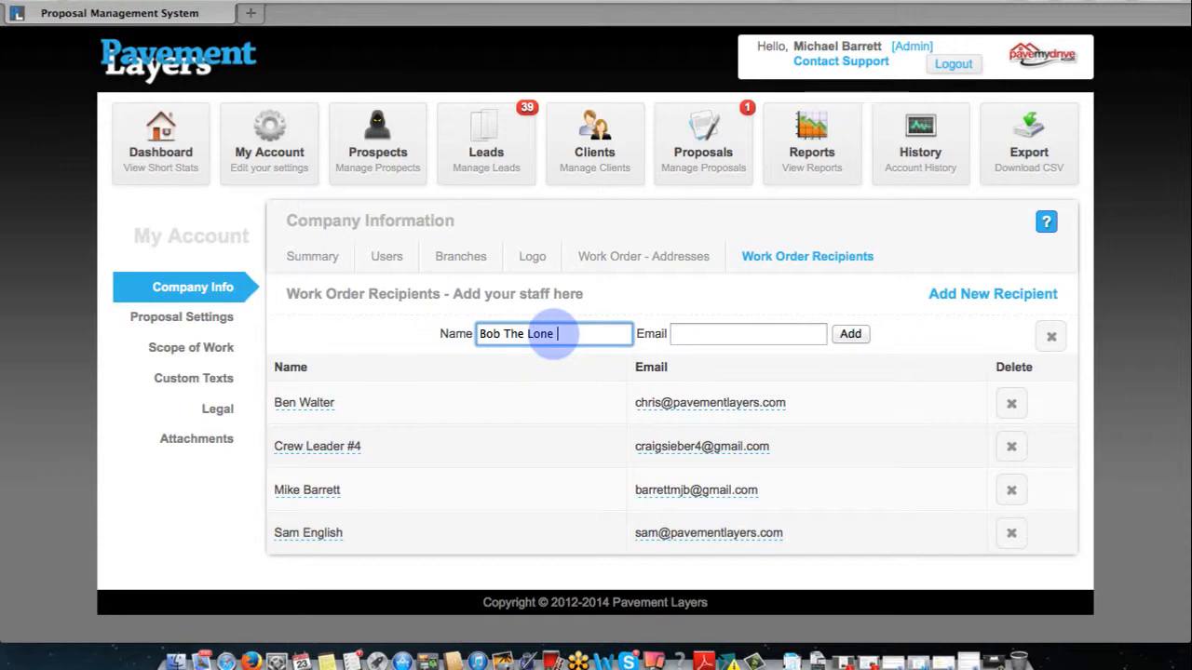
pyautogui.write('St')
pyautogui.press('BackSpace')
pyautogui.press('BackSpace')
pyautogui.press('BackSpace')
pyautogui.write('ine')
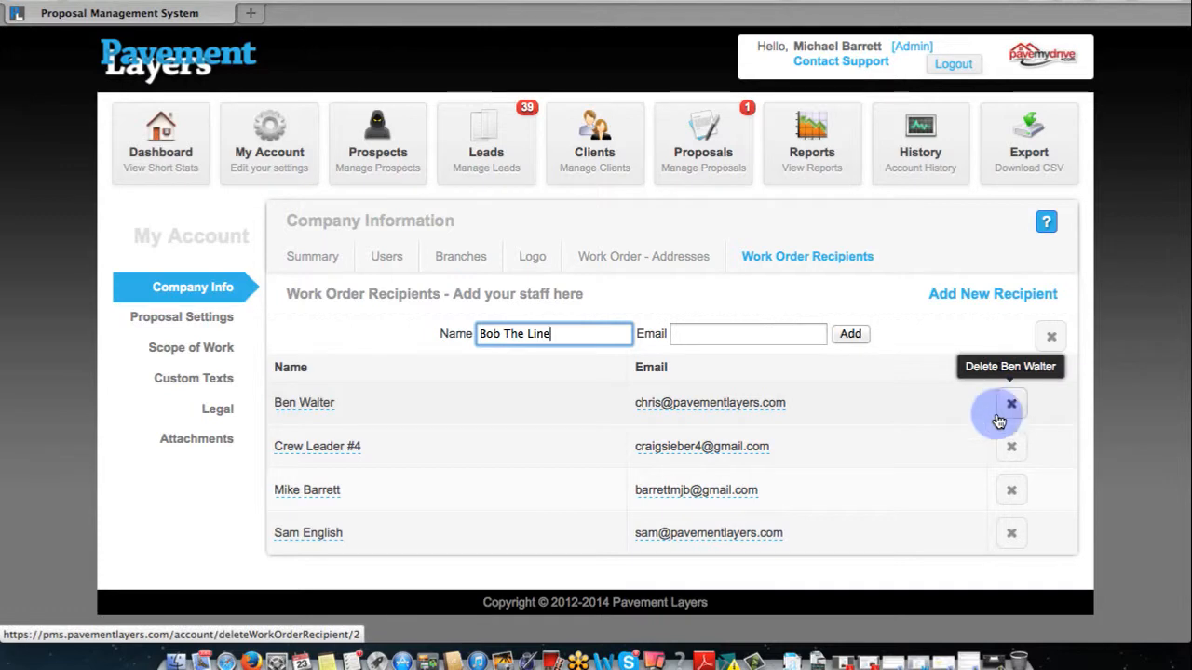
# Delete the Crew Leader #4 work order recipient and dismiss the confirmation
pyautogui.moveTo(418, 446); pyautogui.dragTo(270, 447)
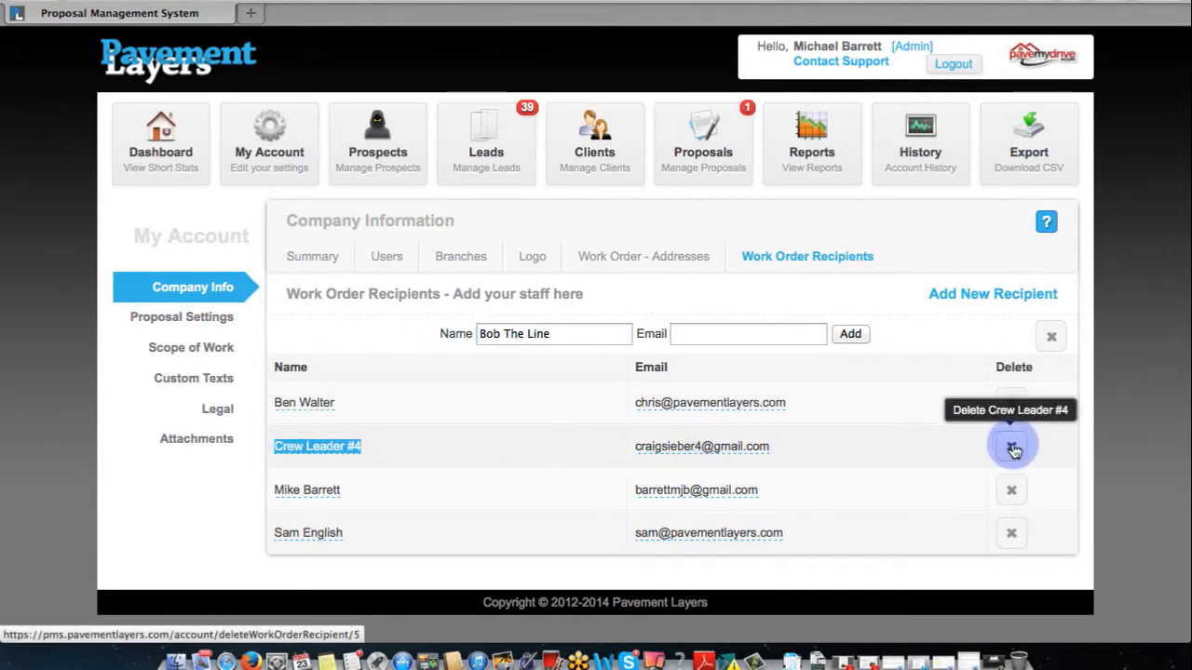
pyautogui.click(1012, 446)
pyautogui.click(629, 389)
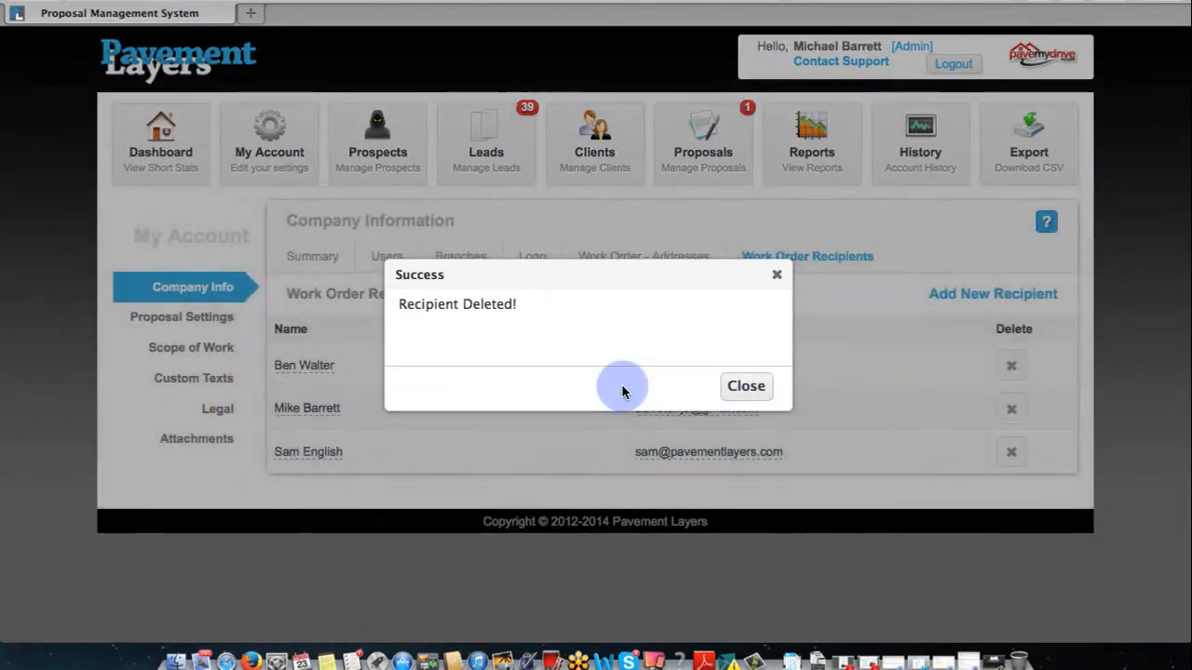
pyautogui.click(745, 385)
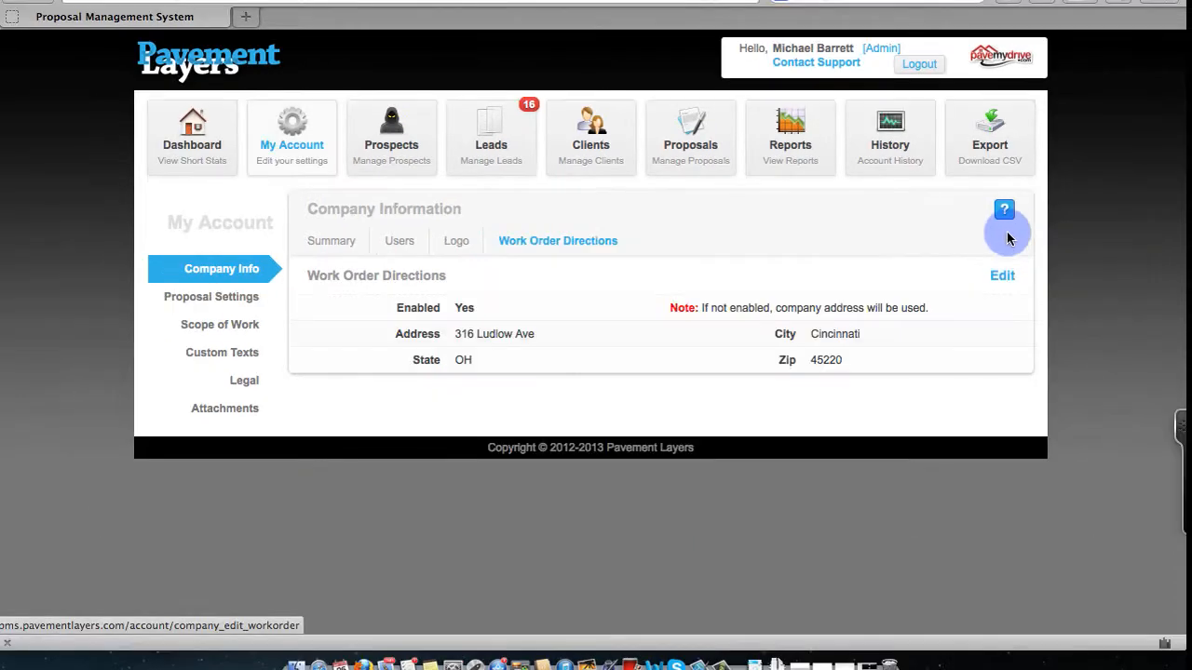
# Check the available help topics, close them, and open the About Company Text in the proposal settings
pyautogui.click(1006, 210)
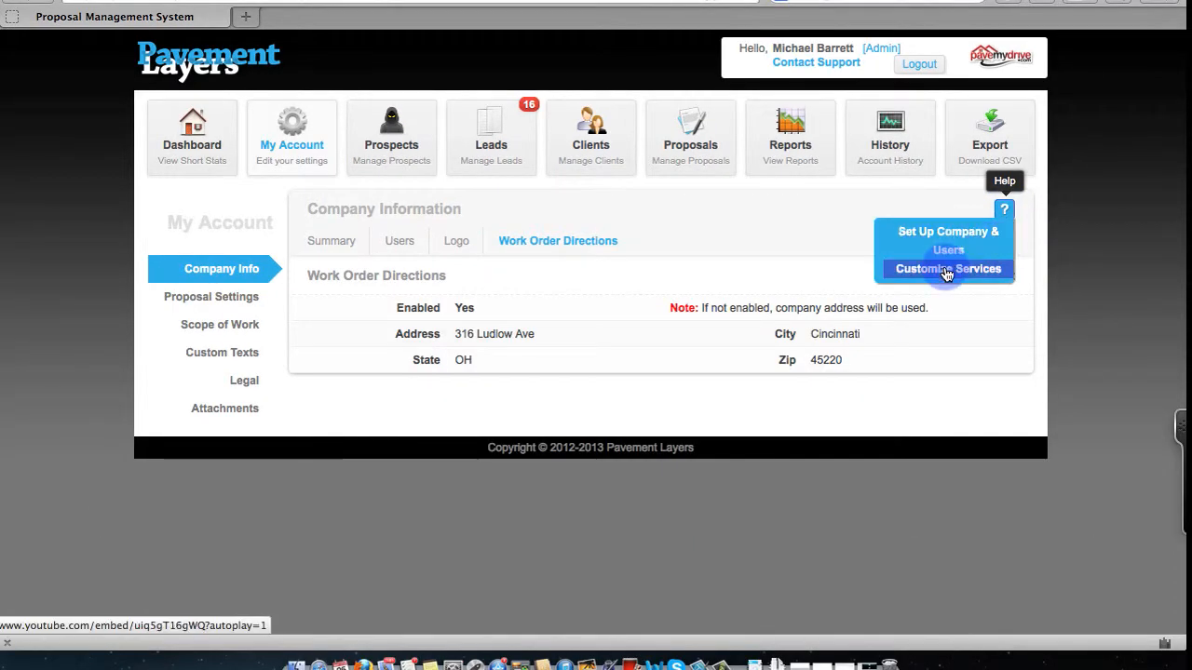
pyautogui.click(738, 220)
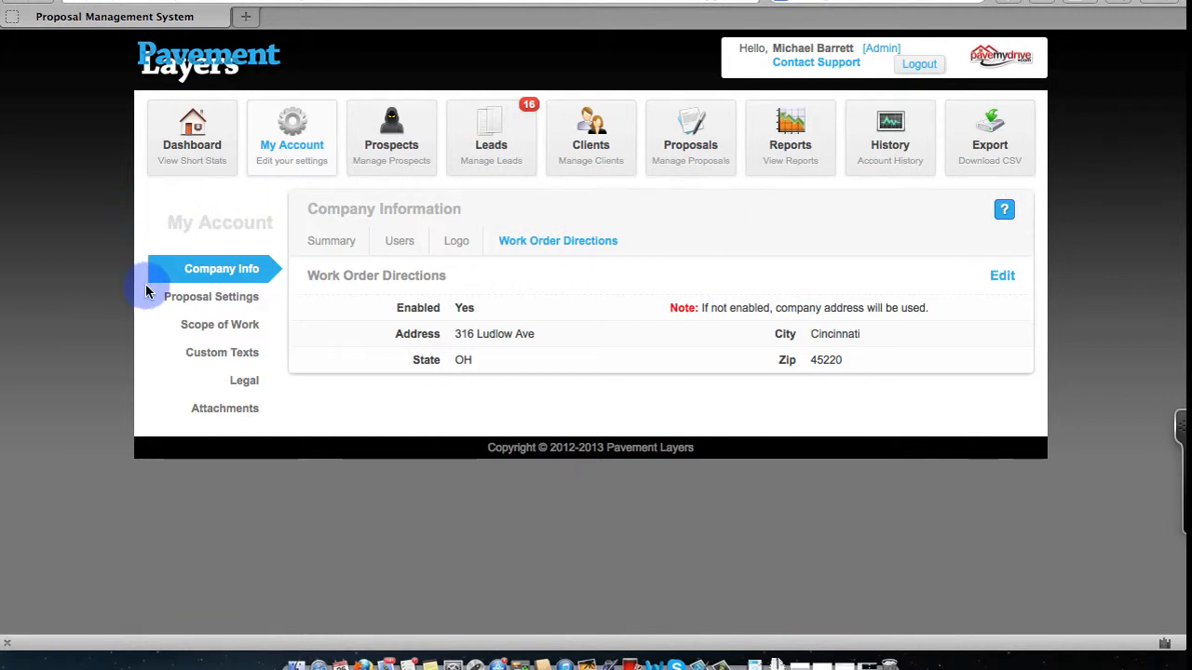
pyautogui.click(175, 301)
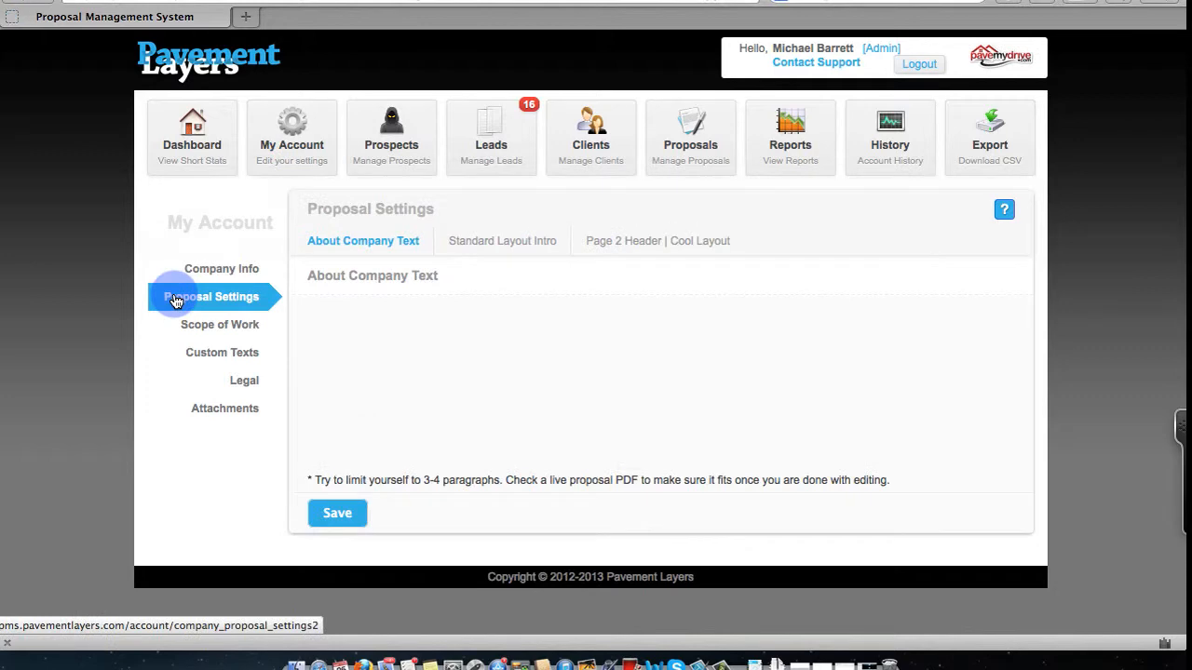
pyautogui.click(343, 244)
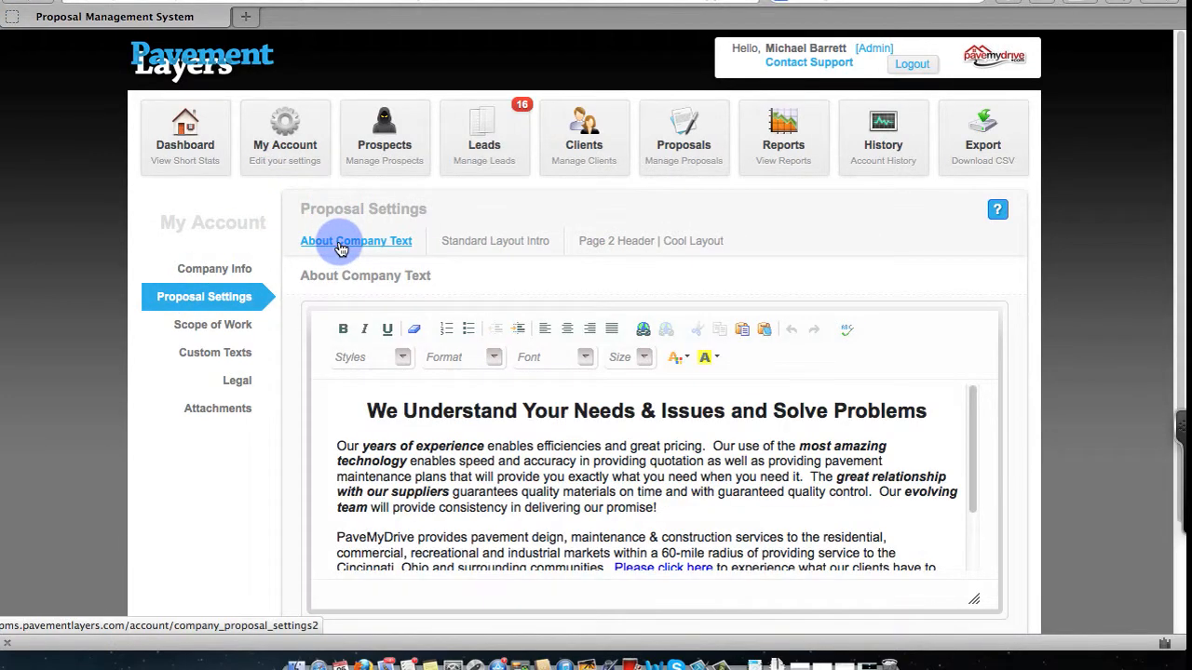
# Review the Standard Layout Intro text and the Page 2 Header for the Cool Layout
pyautogui.click(477, 242)
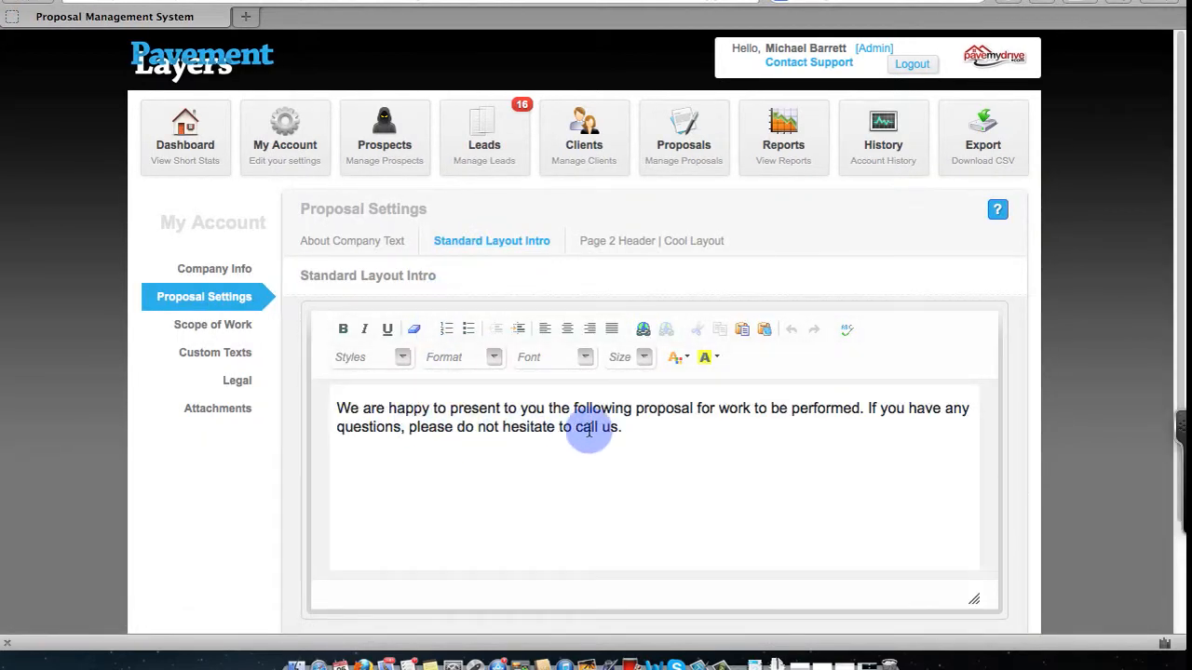
pyautogui.moveTo(631, 431); pyautogui.dragTo(332, 418)
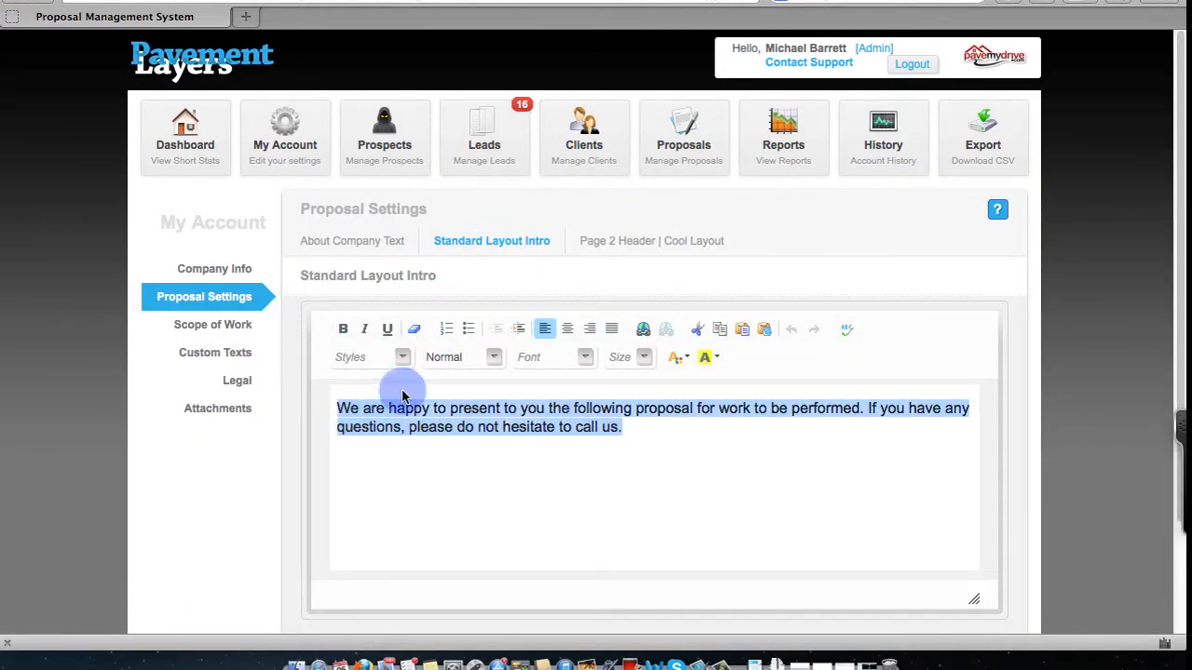
pyautogui.click(596, 240)
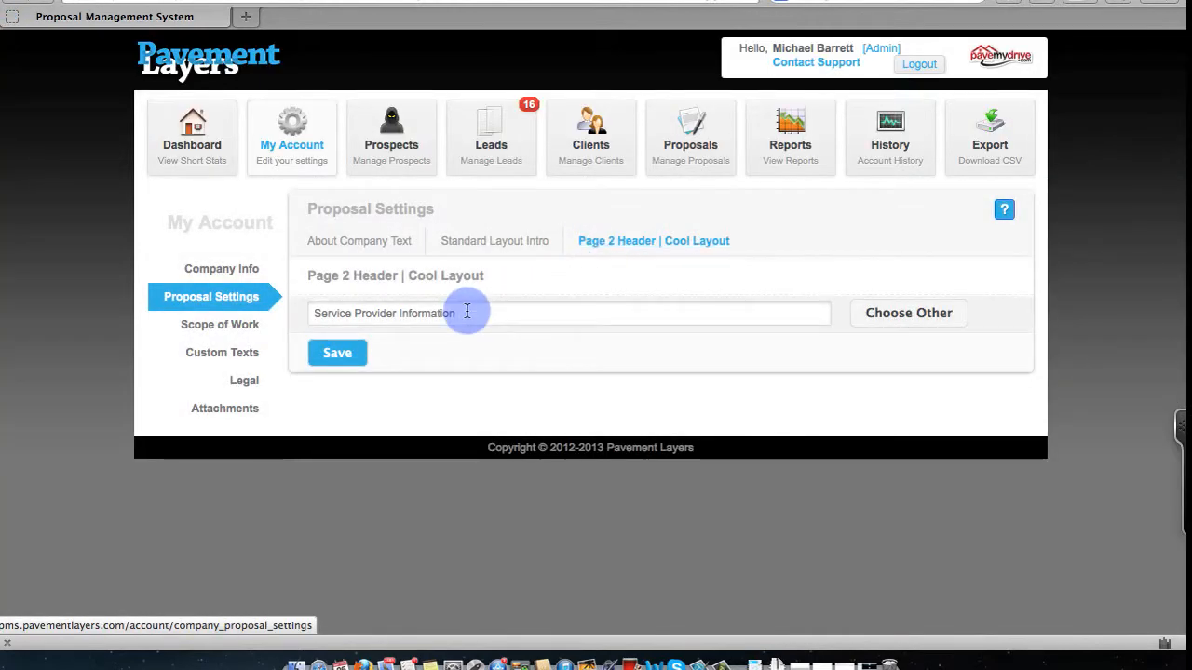
pyautogui.moveTo(455, 313); pyautogui.dragTo(302, 314)
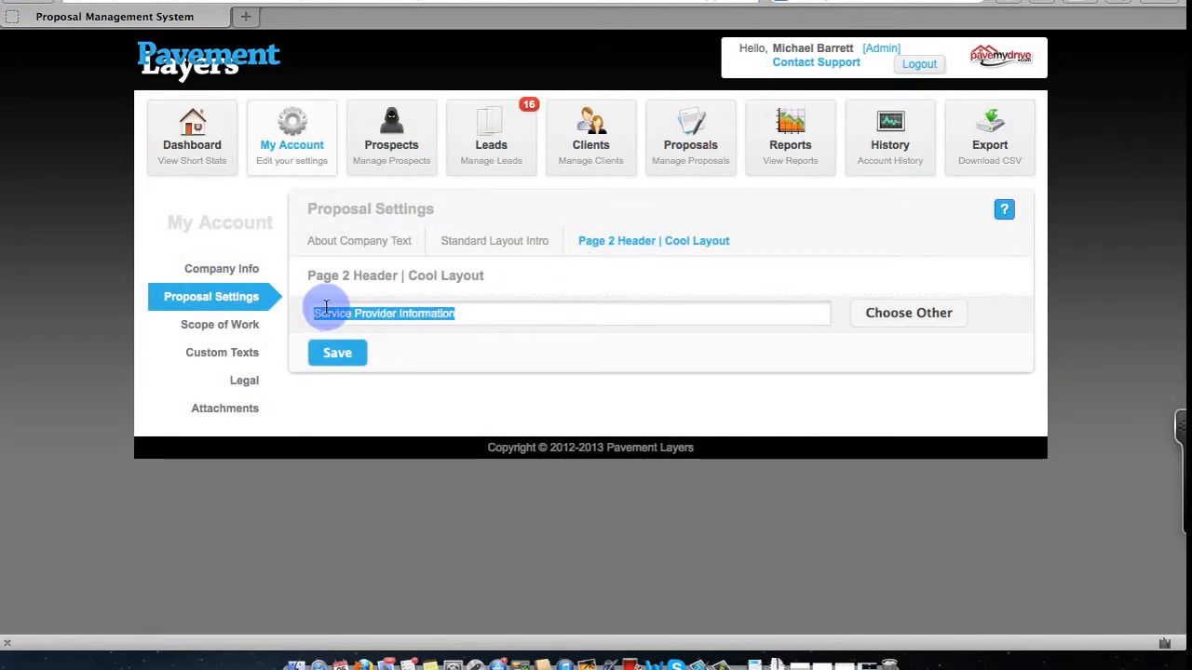
# Look over the Scope of Work services and the custom text categories
pyautogui.click(235, 333)
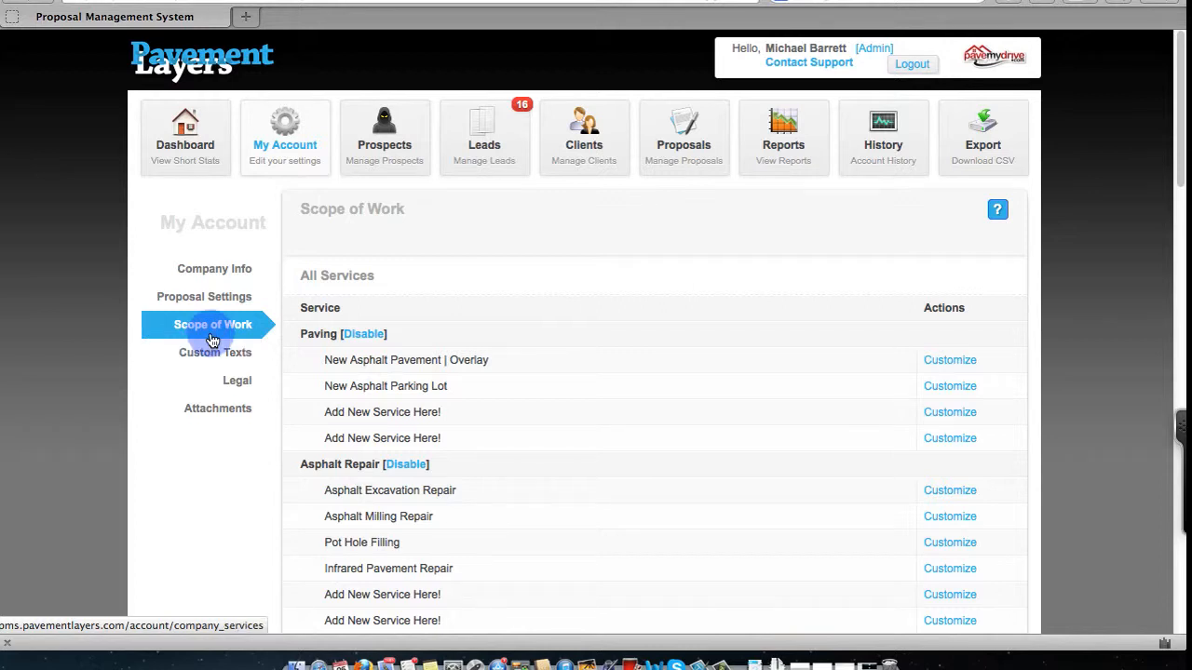
pyautogui.click(200, 358)
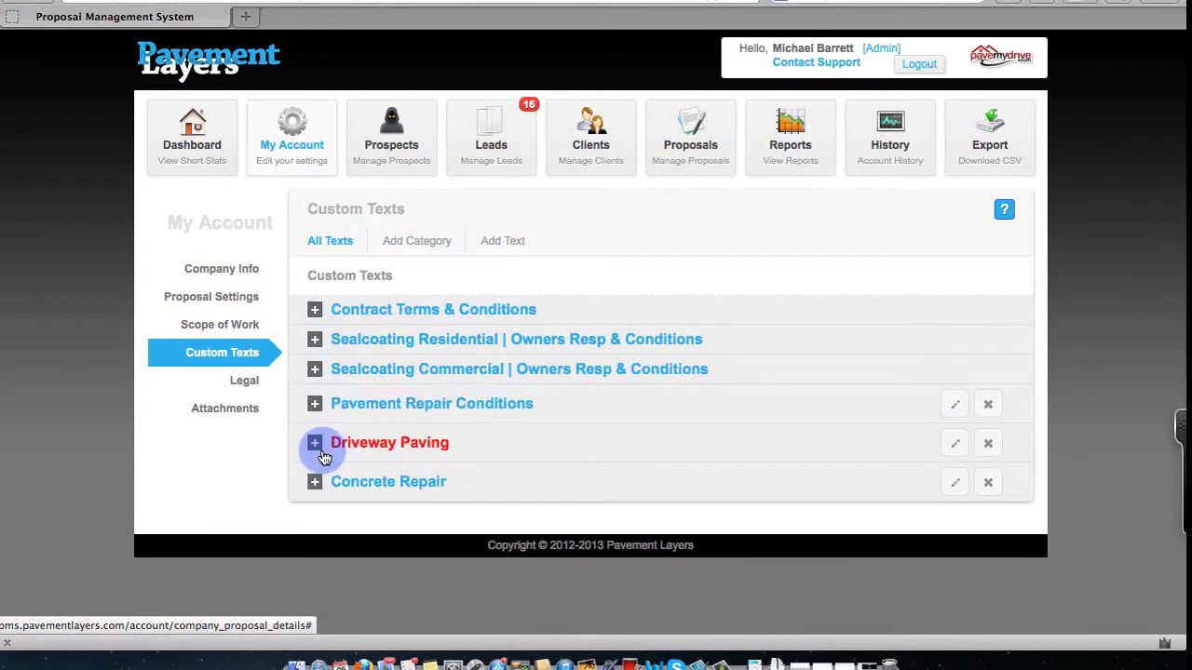
# Review the full Contract Copy wording in the legal settings
pyautogui.click(236, 380)
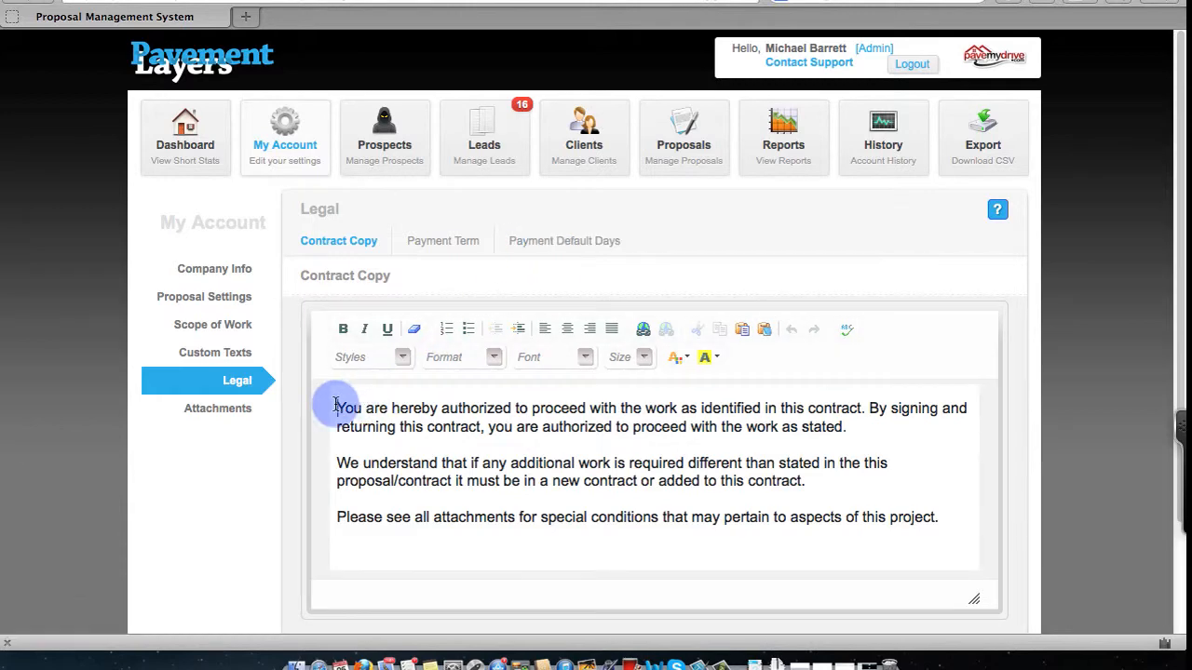
pyautogui.moveTo(333, 407); pyautogui.dragTo(938, 526)
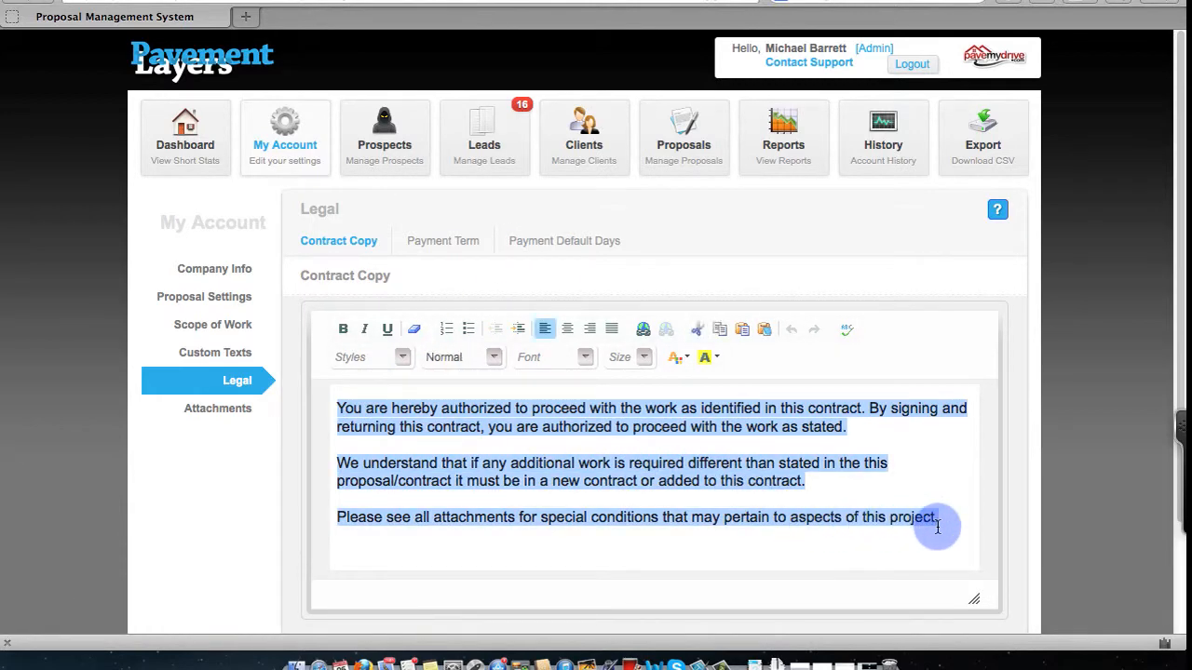
pyautogui.scroll(-3, 931, 519)
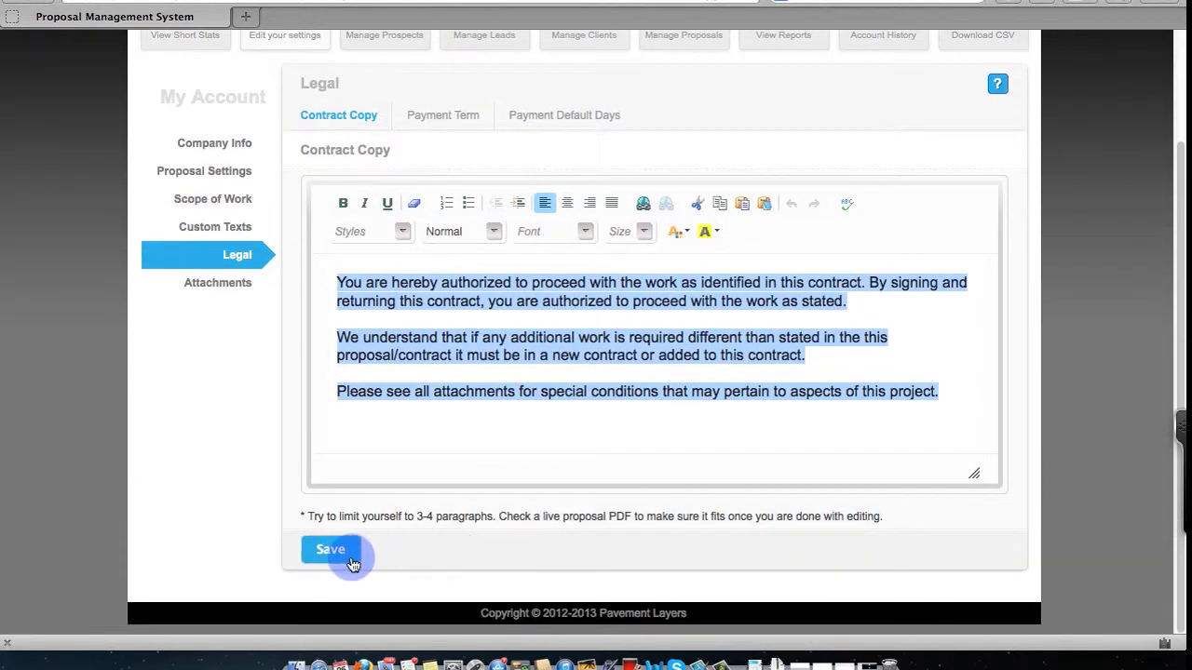
pyautogui.click(330, 550)
# Open the company attachments list and sort it by category
pyautogui.click(220, 284)
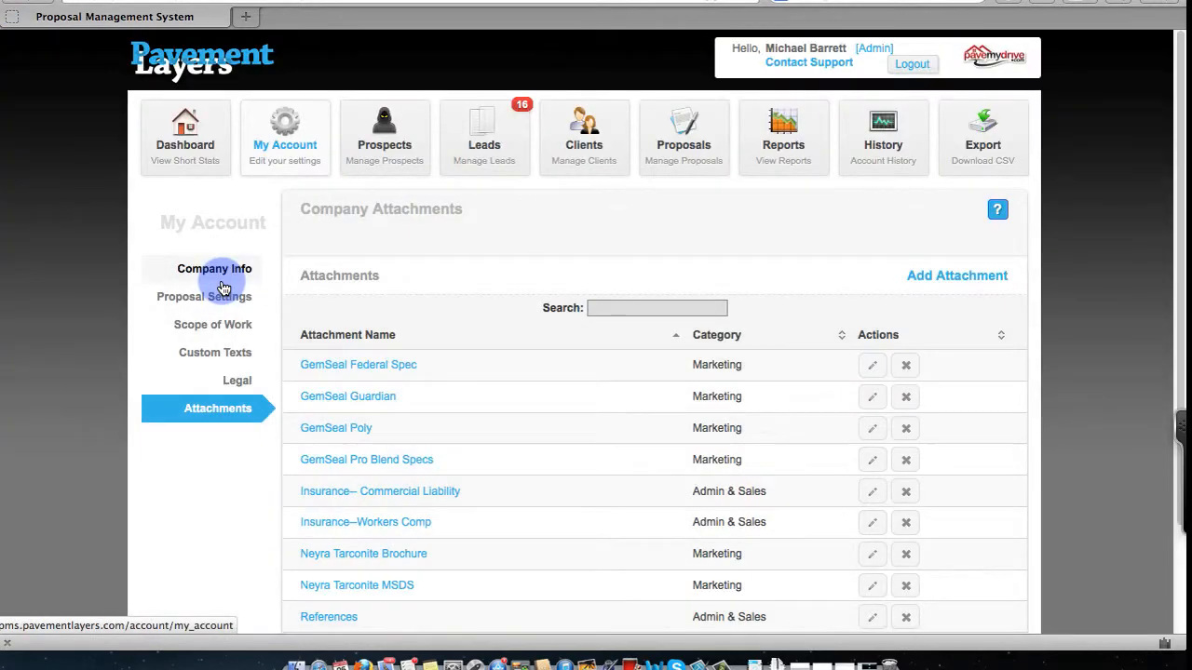
pyautogui.scroll(-3, 172, 499)
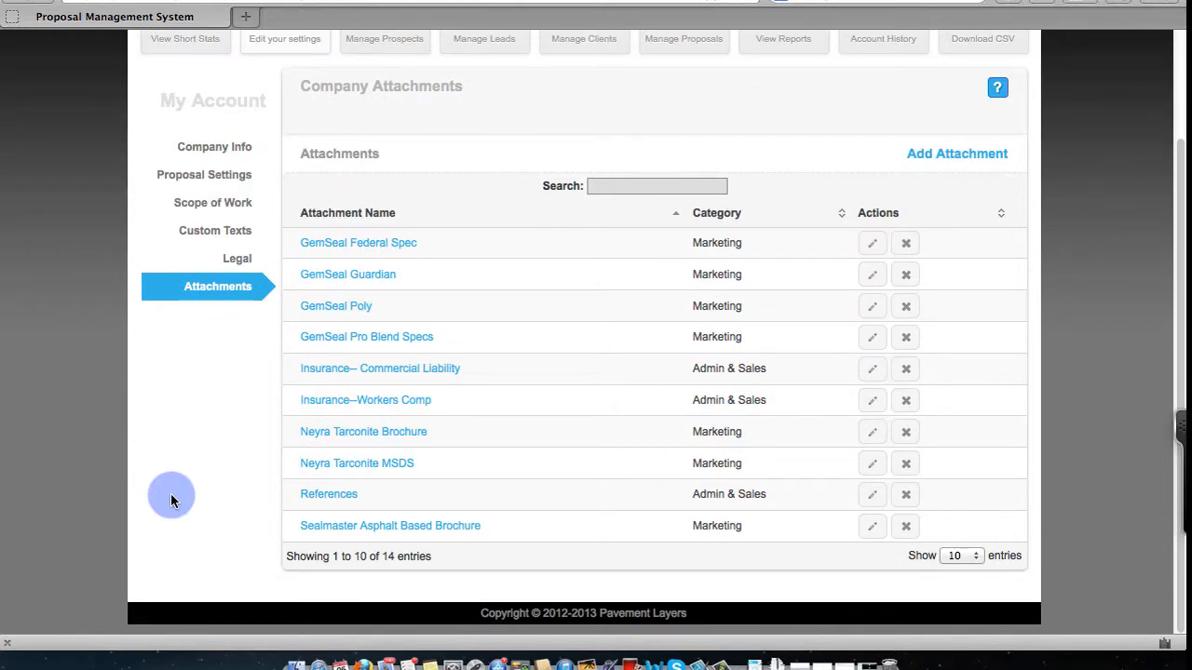
pyautogui.click(840, 216)
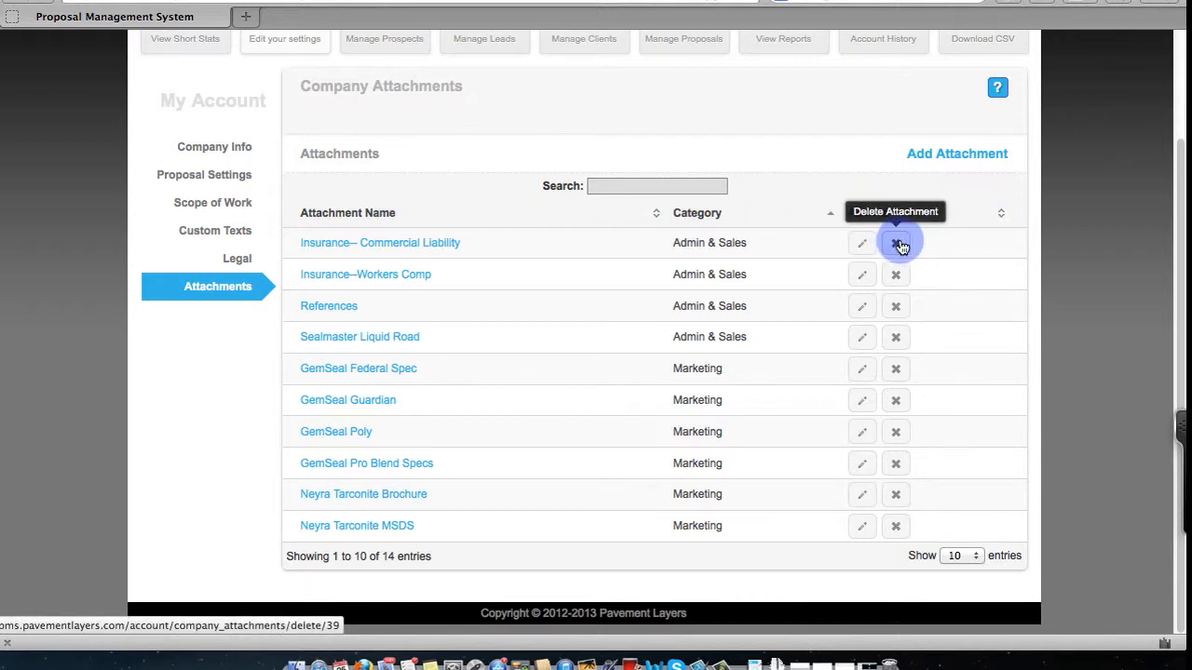
# View the form for adding an attachment, leave it without uploading, and return to the company information
pyautogui.click(932, 159)
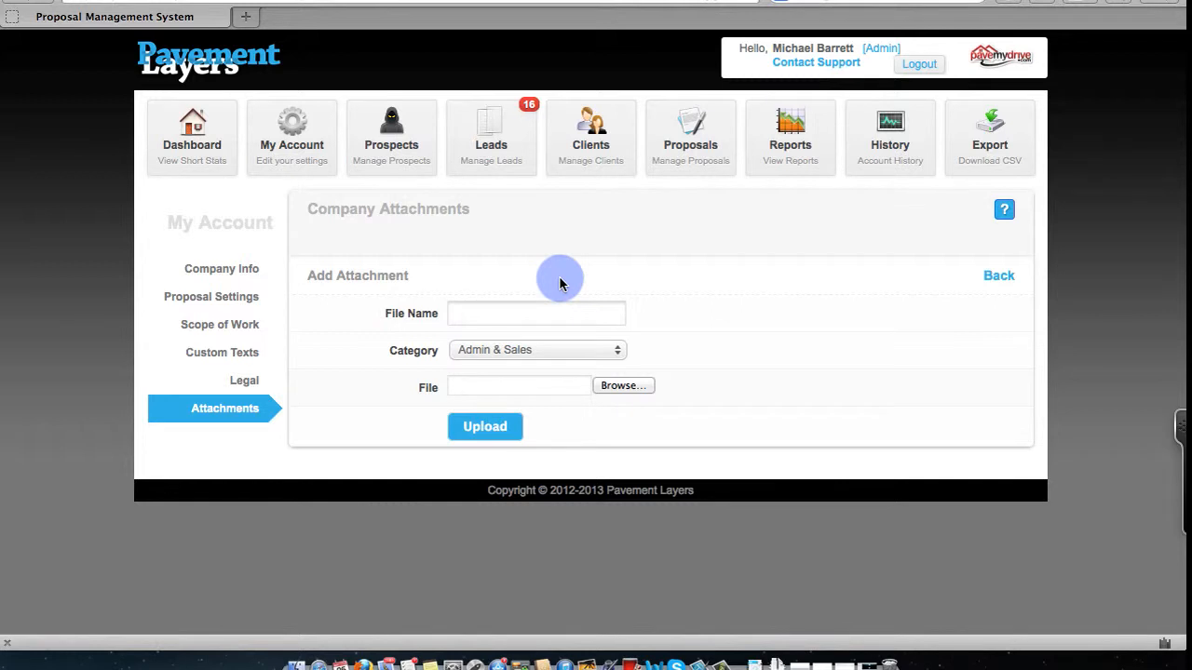
pyautogui.click(995, 278)
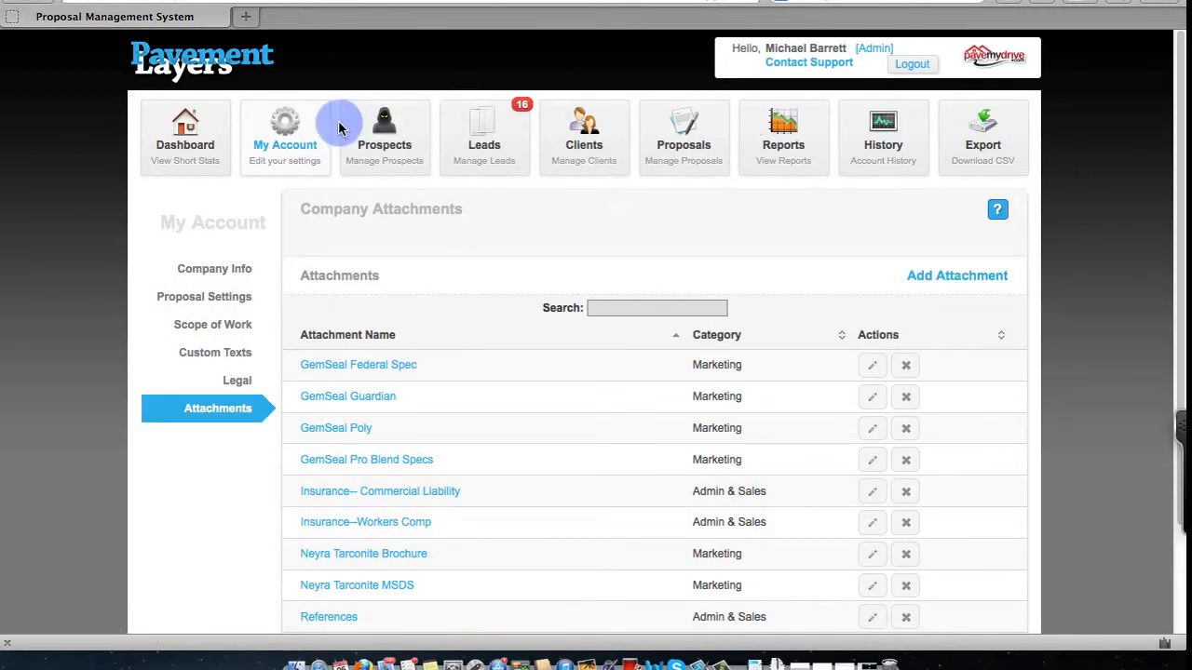
pyautogui.click(205, 269)
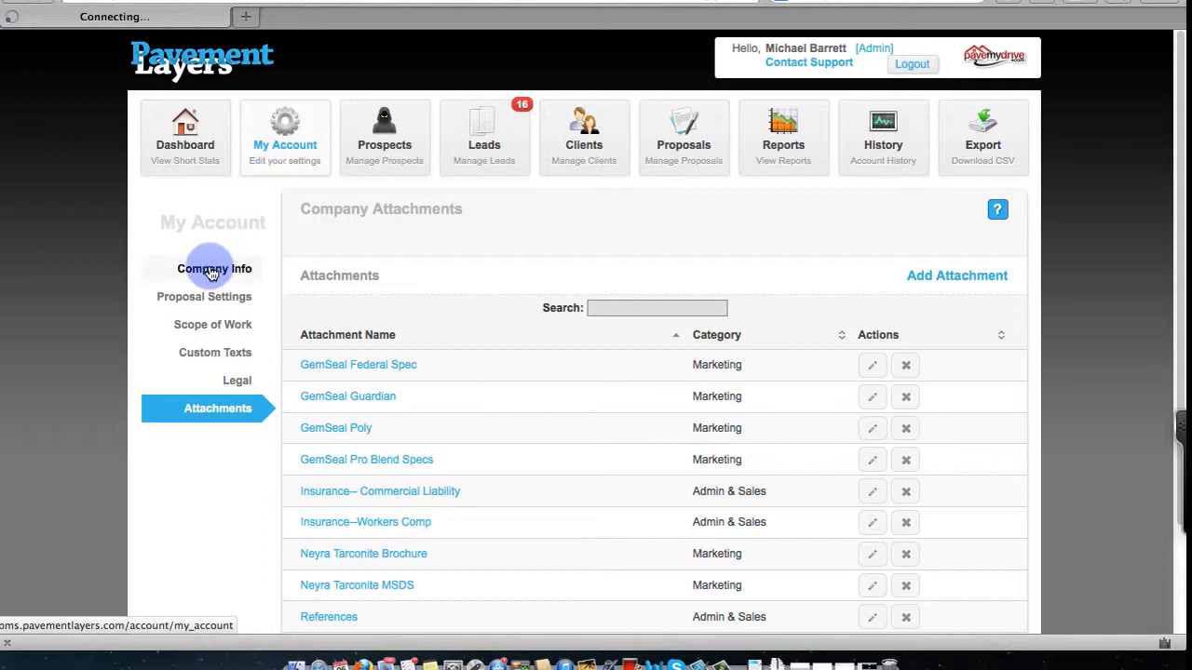